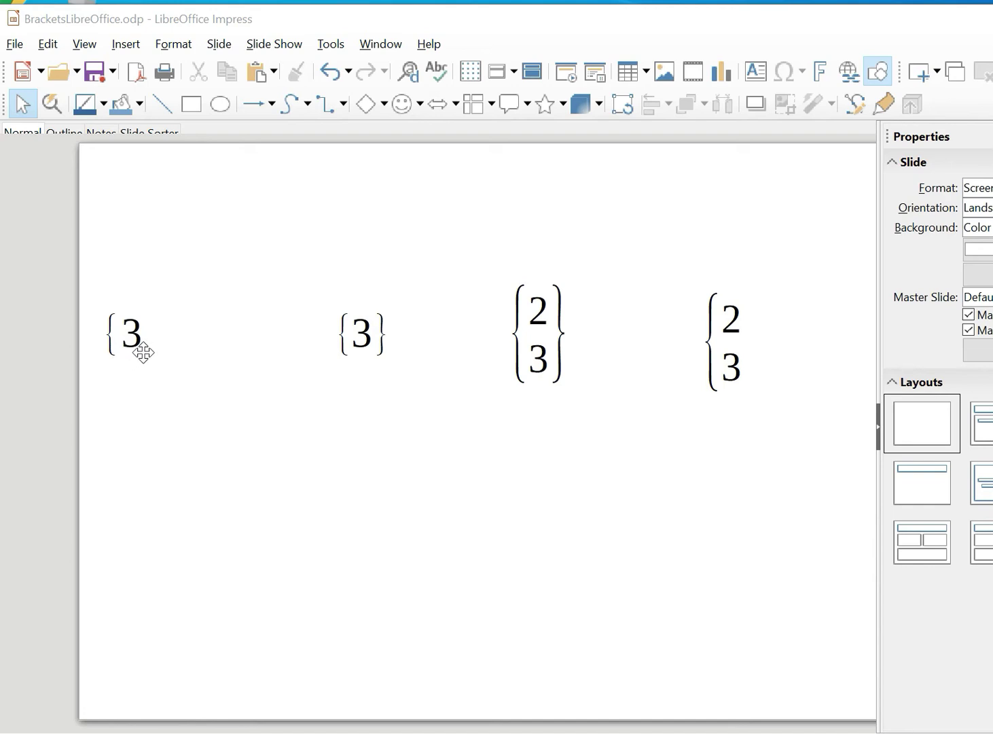
# Insert a new, empty formula object on the slide through Insert > Object > Formula
pyautogui.click(132, 47)
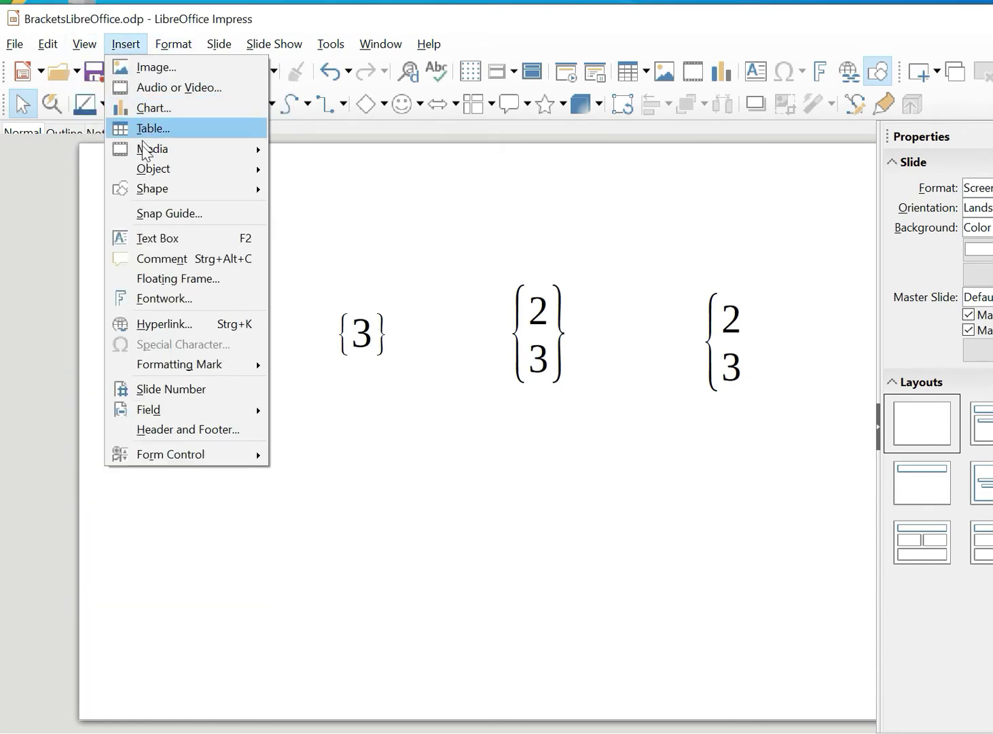
pyautogui.moveTo(184, 167)
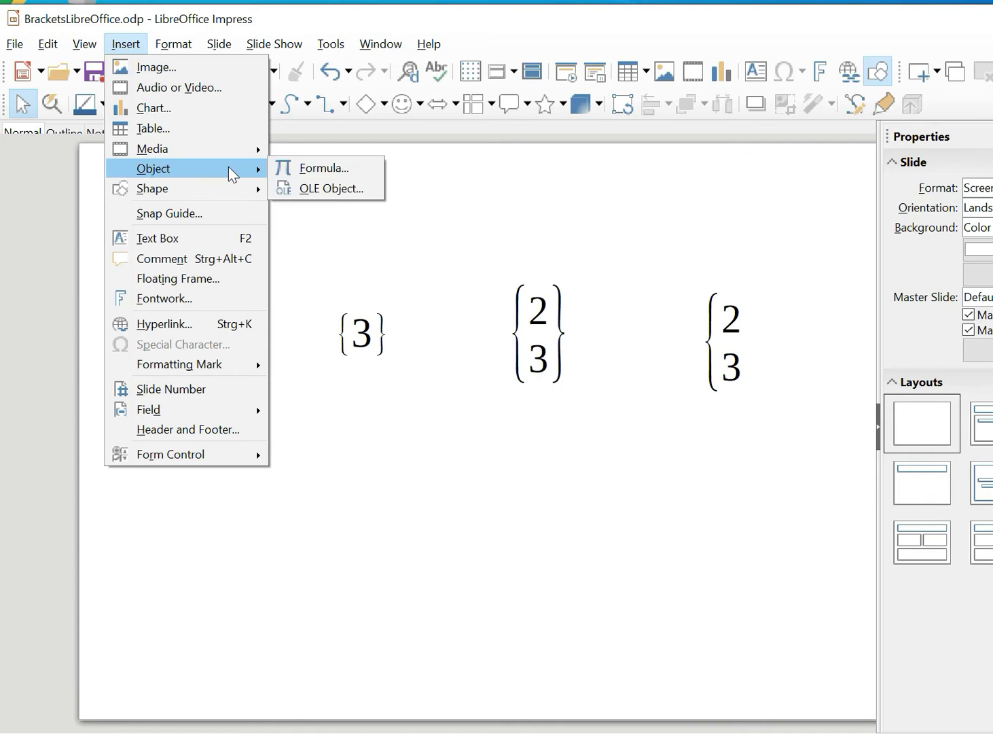
pyautogui.click(322, 173)
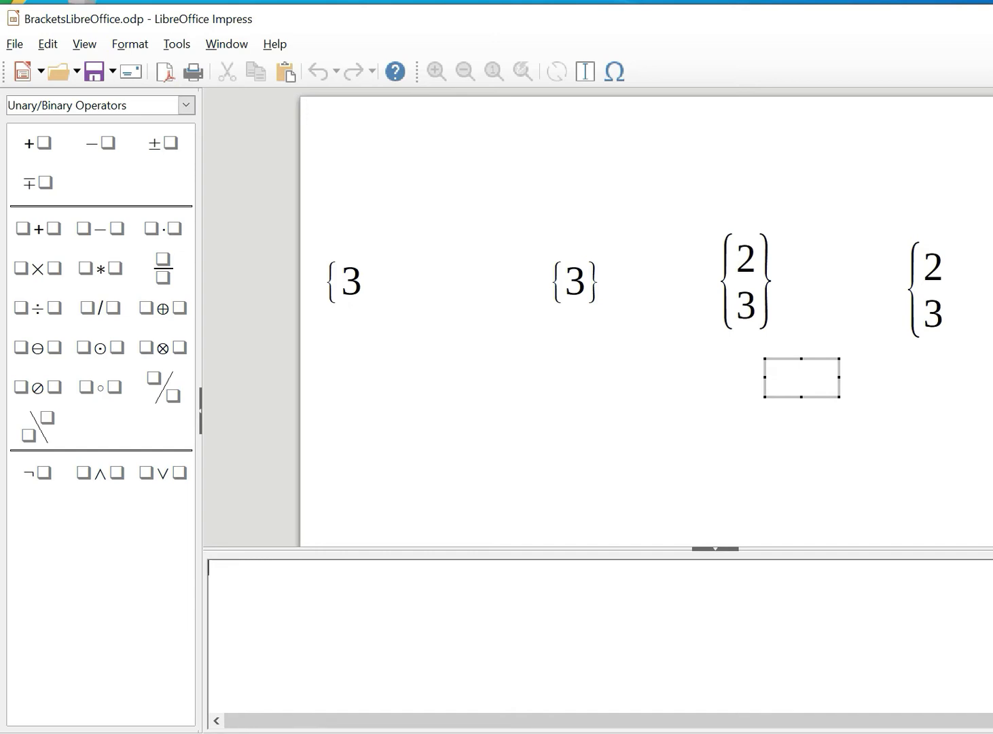
# Enter \{6 as the formula, removing the auto-added closing brace and extra space
pyautogui.write('\\{')
pyautogui.press('BackSpace')
pyautogui.write('6')
pyautogui.click(242, 568)
pyautogui.press('BackSpace')
pyautogui.press('BackSpace')
pyautogui.hotkey('shift', 'Left')
pyautogui.hotkey('shift', 'Left')
pyautogui.hotkey('shift', 'Left')
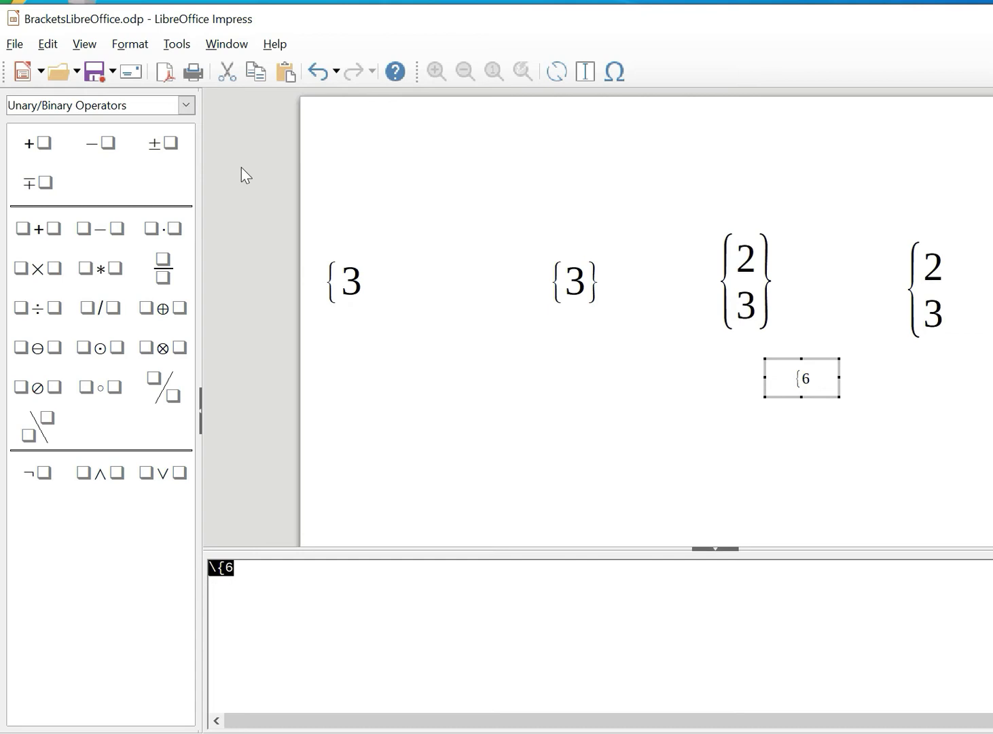
# Change the {6 formula's base size from 12 pt to 32 pt and drag it to the top left
pyautogui.click(130, 44)
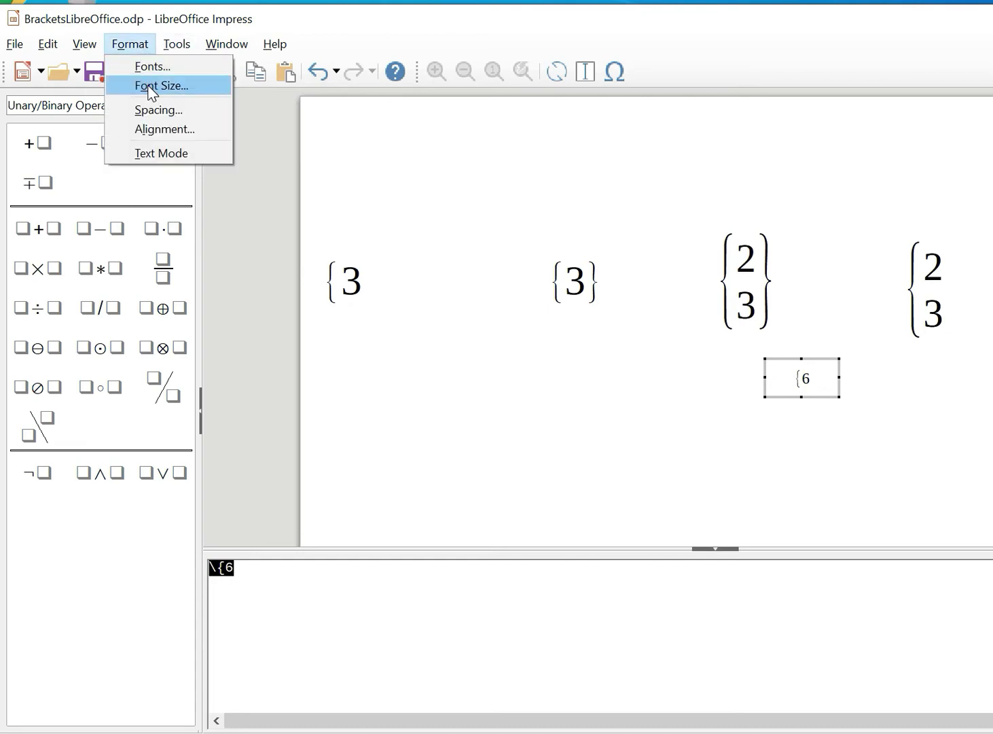
pyautogui.click(156, 85)
pyautogui.click(574, 305)
pyautogui.press('BackSpace')
pyautogui.write('32')
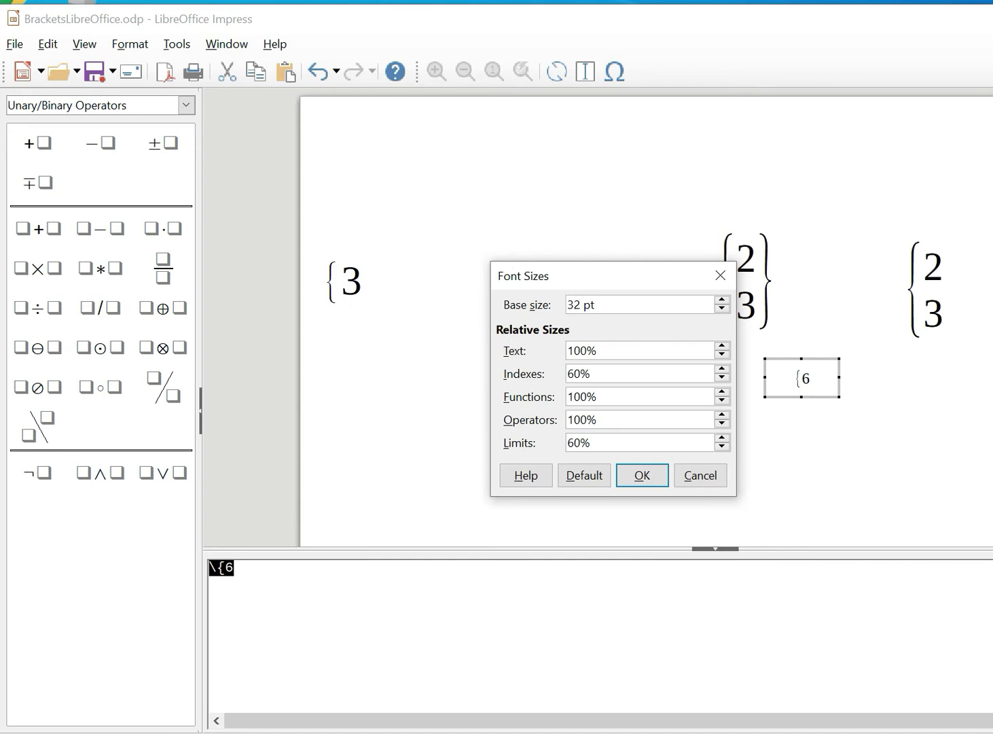
pyautogui.click(638, 475)
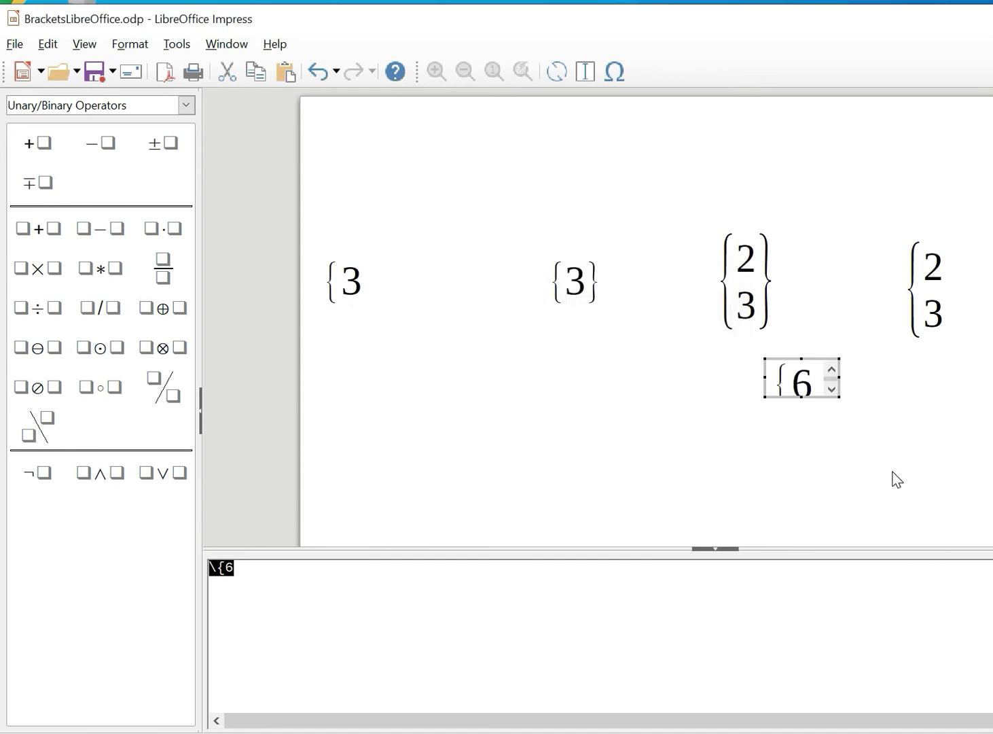
pyautogui.click(897, 480)
pyautogui.moveTo(604, 450); pyautogui.dragTo(126, 229)
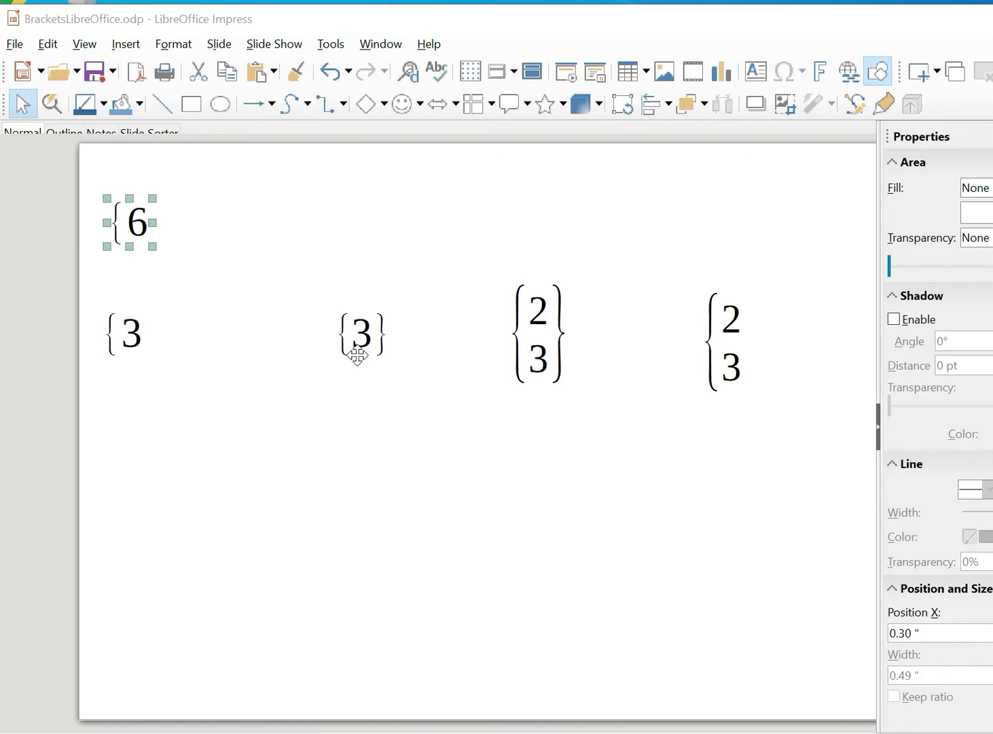
# Insert another formula object and switch the Elements panel to the Brackets category
pyautogui.click(127, 45)
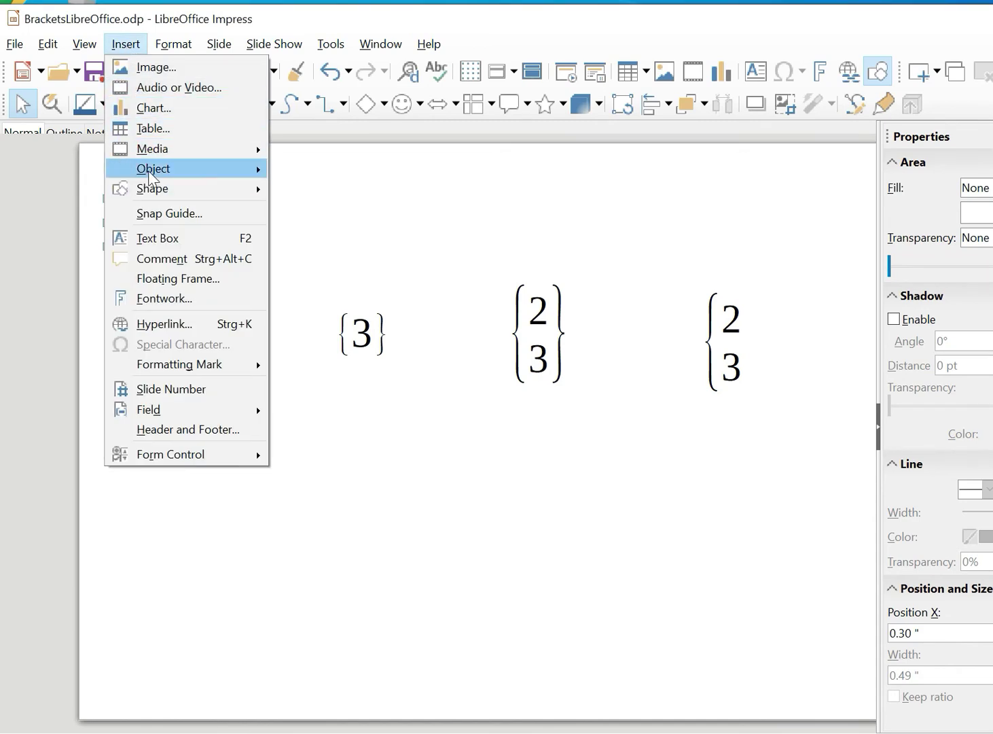
pyautogui.moveTo(146, 170)
pyautogui.click(295, 168)
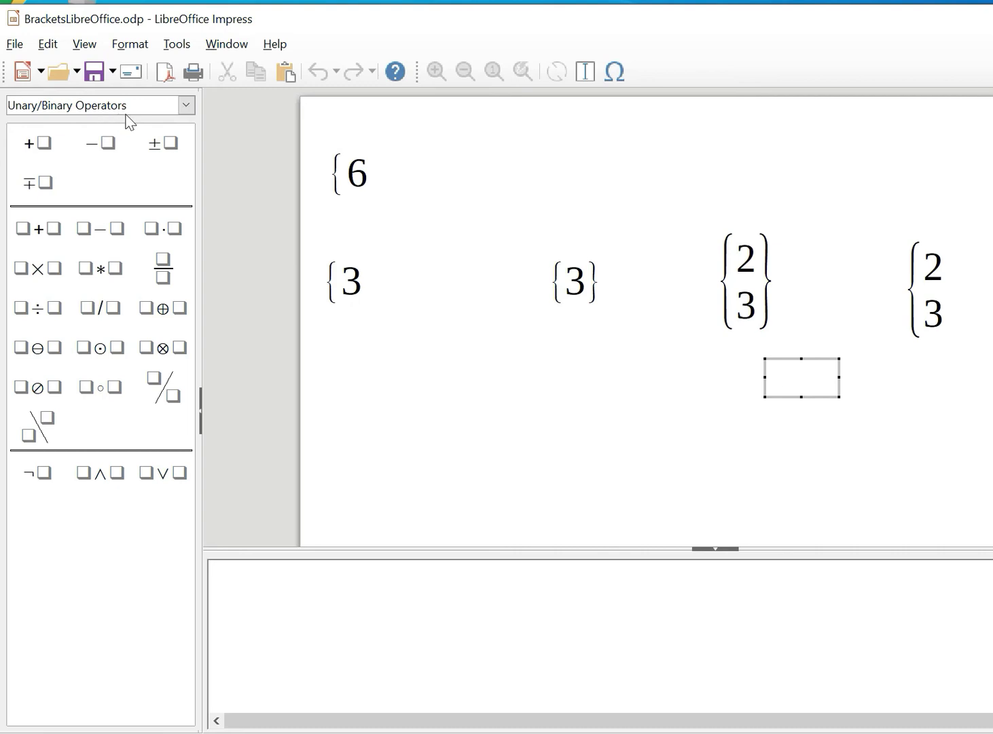
pyautogui.click(189, 105)
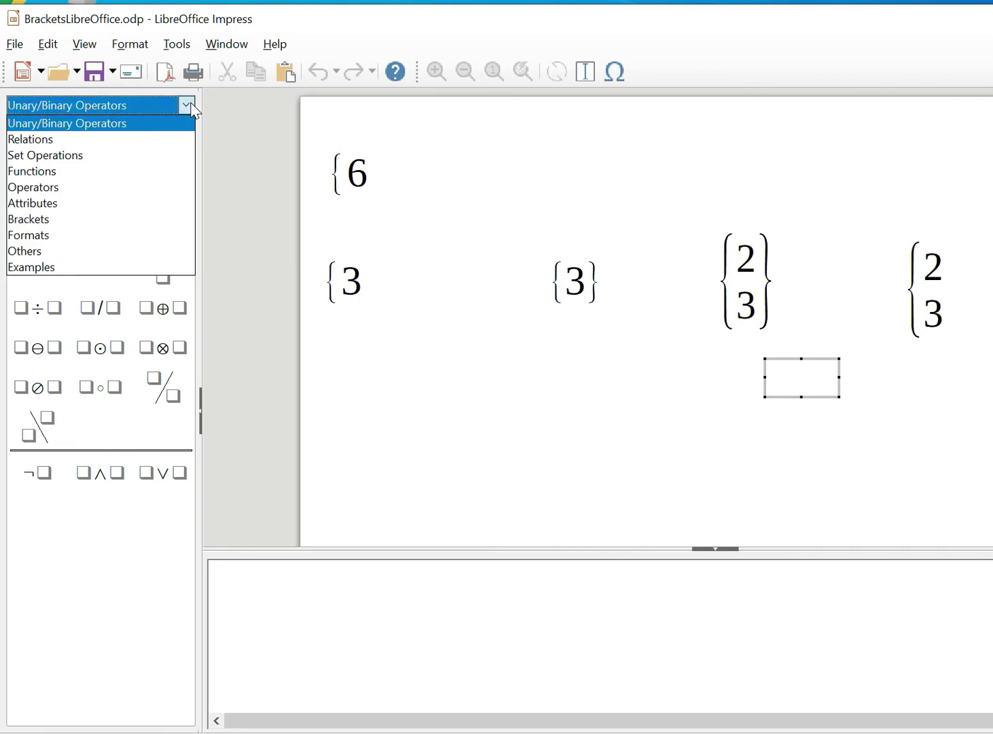
pyautogui.click(83, 226)
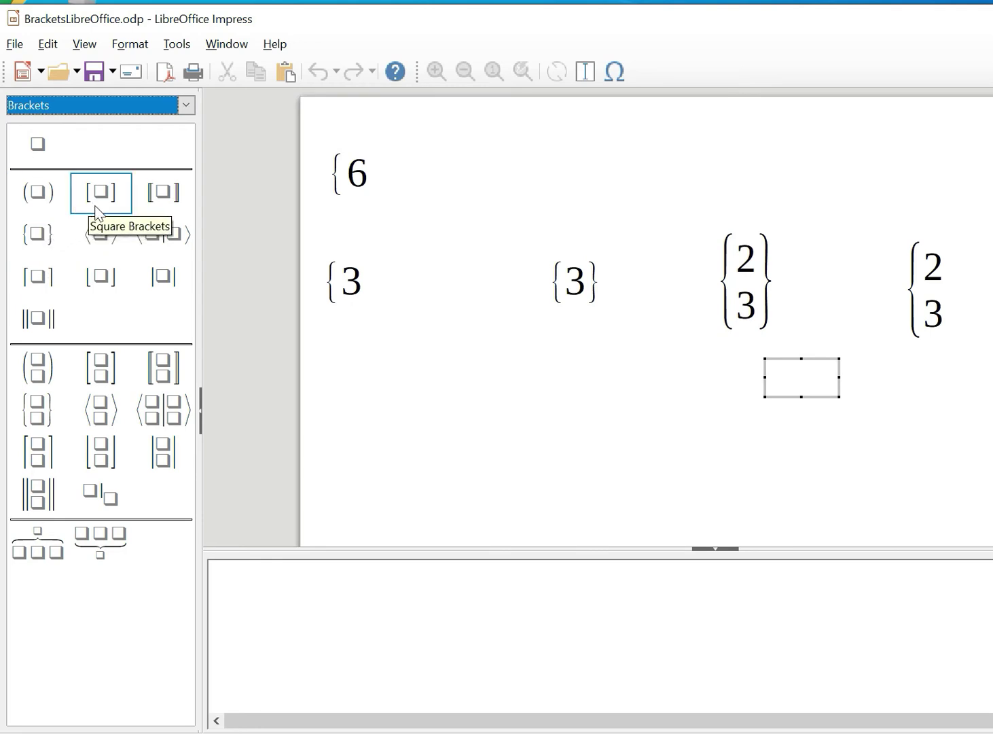
# Insert the Braces element and replace its placeholder with 8, giving lbrace 8 rbrace
pyautogui.click(54, 246)
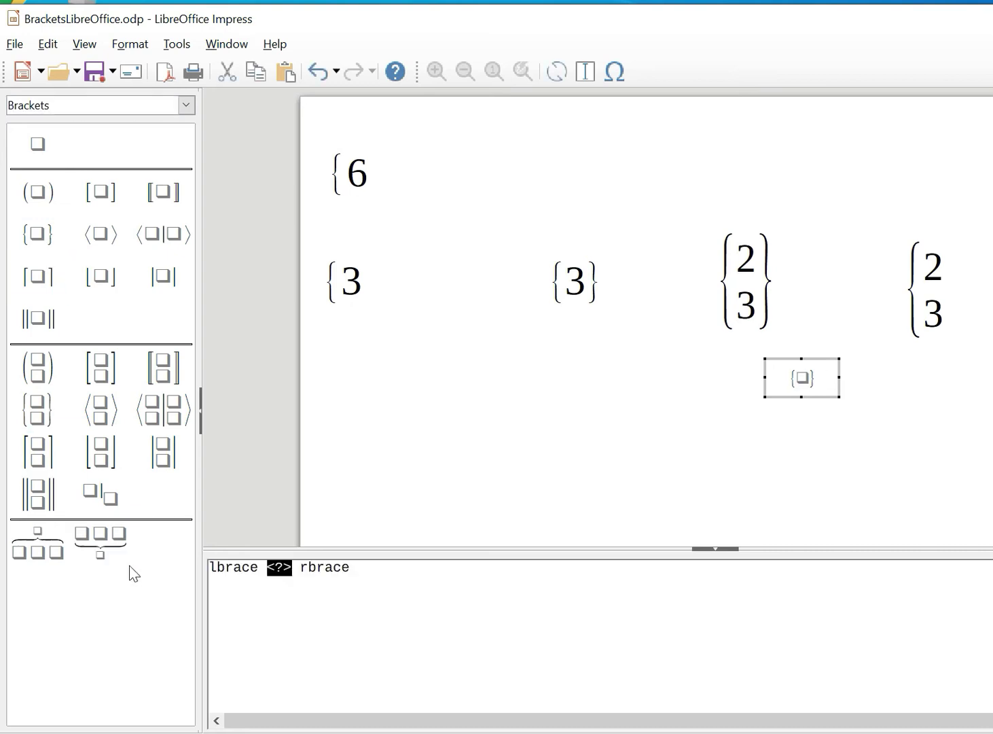
pyautogui.click(292, 568)
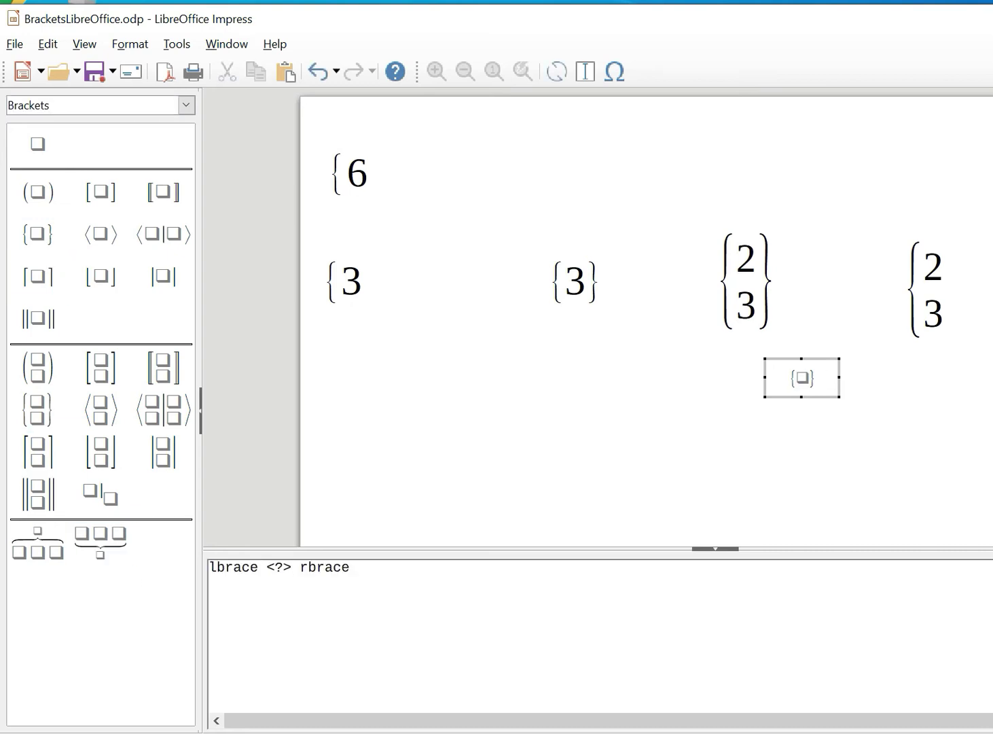
pyautogui.press('BackSpace')
pyautogui.press('BackSpace')
pyautogui.press('BackSpace')
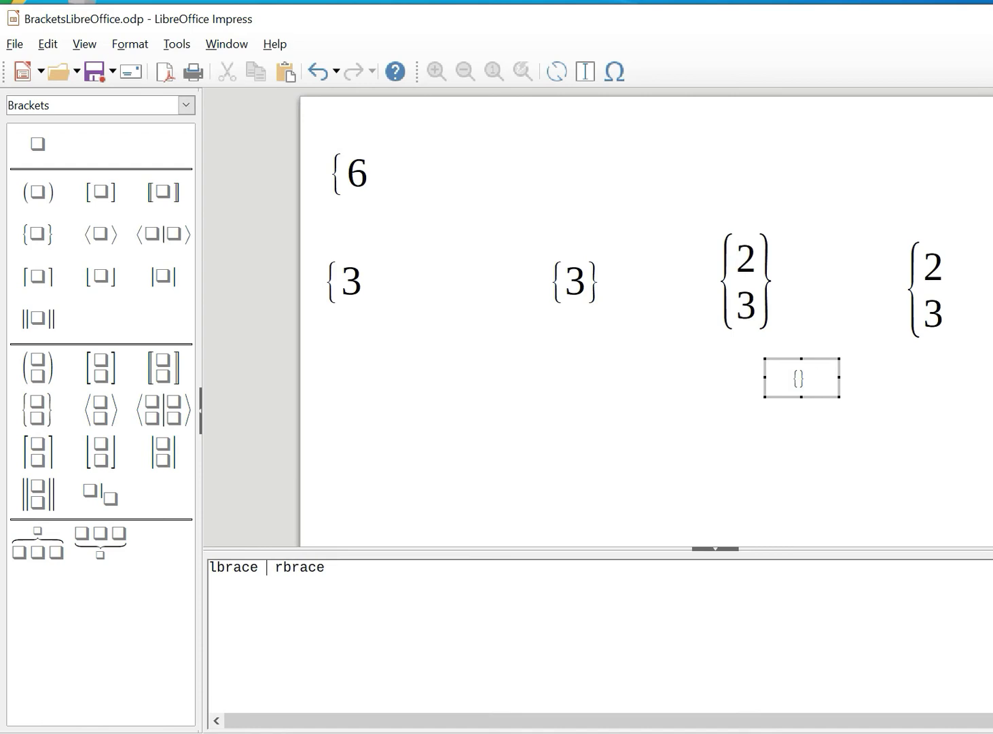
pyautogui.write('8')
pyautogui.press('End')
pyautogui.hotkey('shift', 'Left')
pyautogui.hotkey('shift', 'Left')
pyautogui.hotkey('shift', 'Left')
pyautogui.hotkey('shift', 'Left')
pyautogui.hotkey('shift', 'Left')
pyautogui.hotkey('shift', 'Left')
pyautogui.hotkey('shift', 'Left')
pyautogui.hotkey('shift', 'Left')
pyautogui.hotkey('shift', 'Left')
pyautogui.hotkey('shift', 'Left')
pyautogui.hotkey('shift', 'Left')
pyautogui.hotkey('shift', 'Left')
pyautogui.hotkey('shift', 'Left')
pyautogui.hotkey('shift', 'Left')
pyautogui.hotkey('shift', 'Left')
pyautogui.hotkey('shift', 'Left')
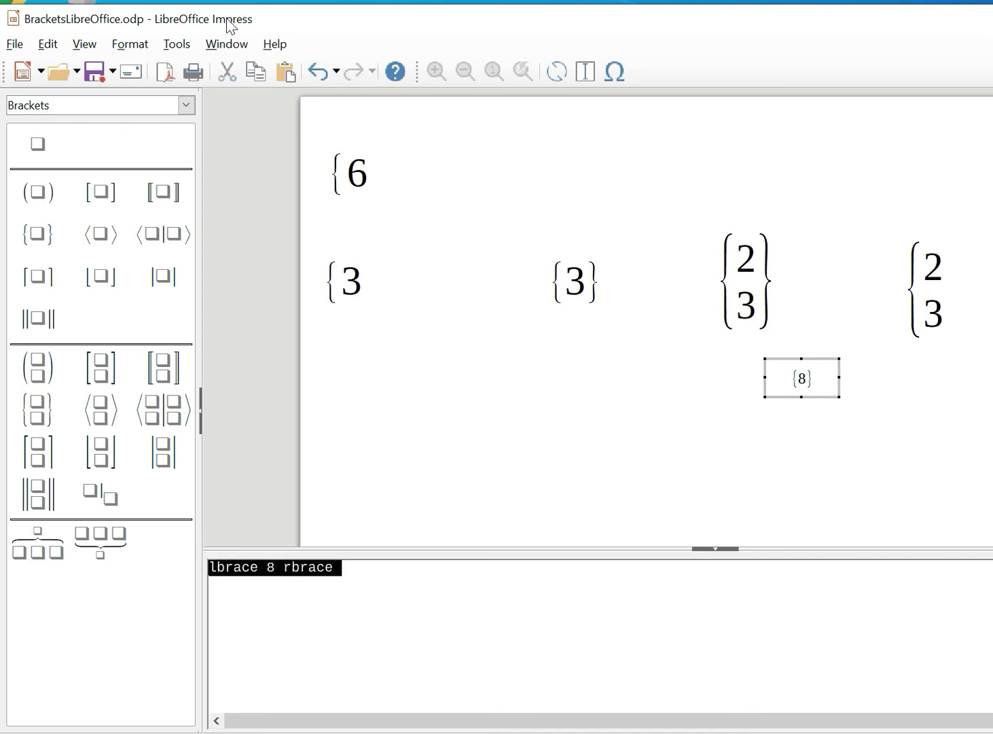
pyautogui.click(142, 47)
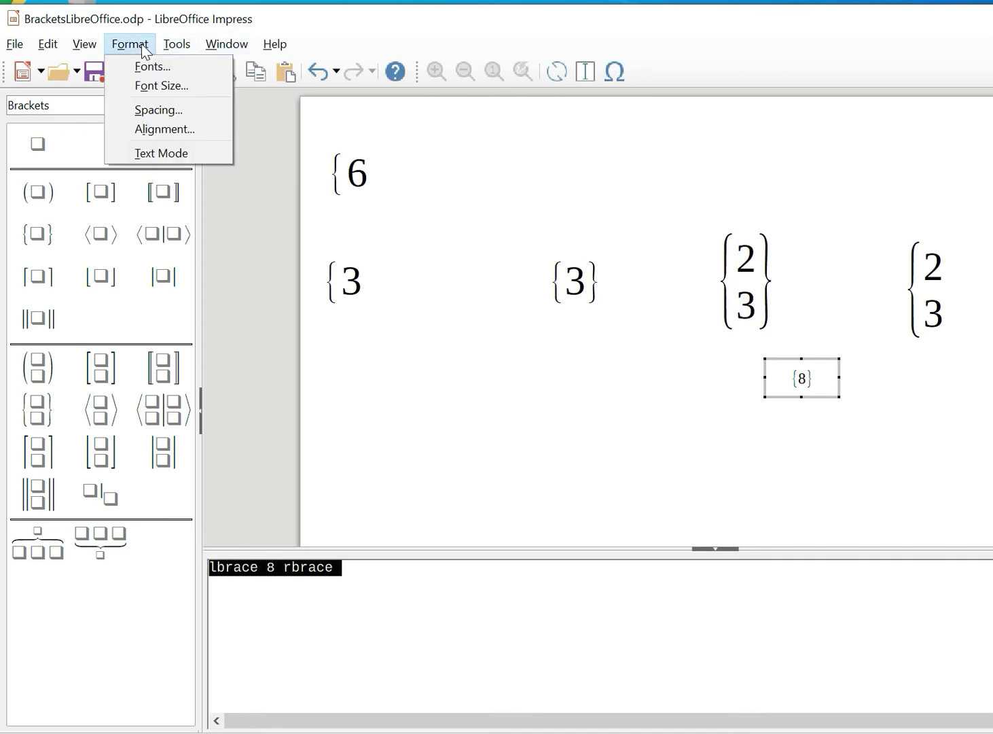
# Raise the braced 8's base size from 12 pt to 32 pt and drag it beside the {6
pyautogui.click(156, 85)
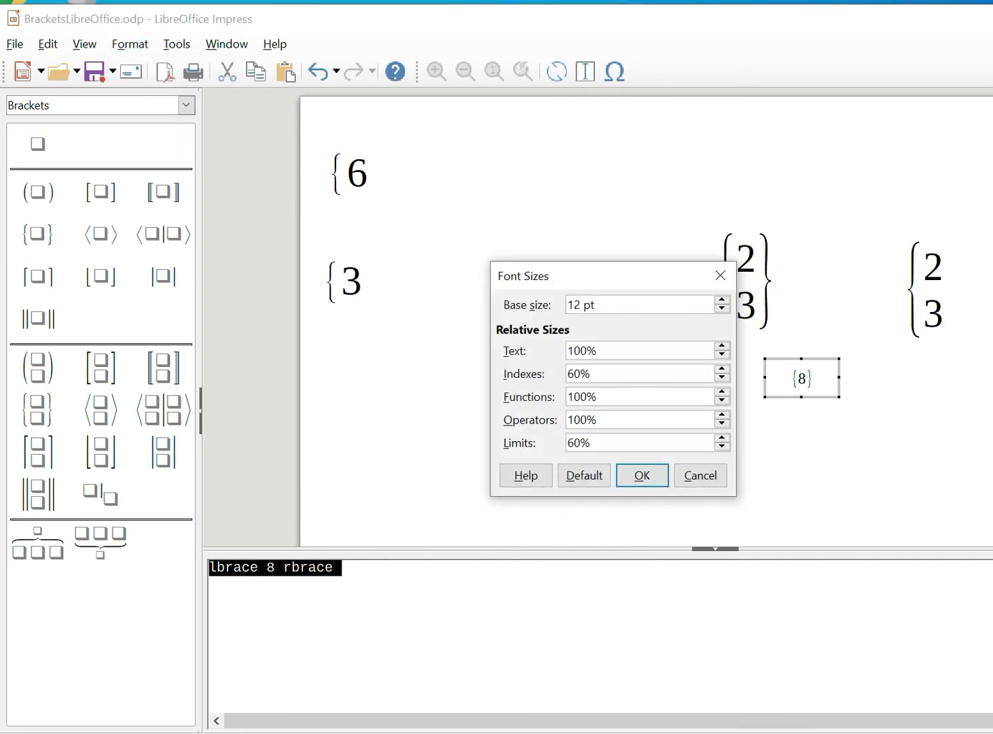
pyautogui.hotkey('shift', 'Right')
pyautogui.press('Delete')
pyautogui.write('3')
pyautogui.click(649, 479)
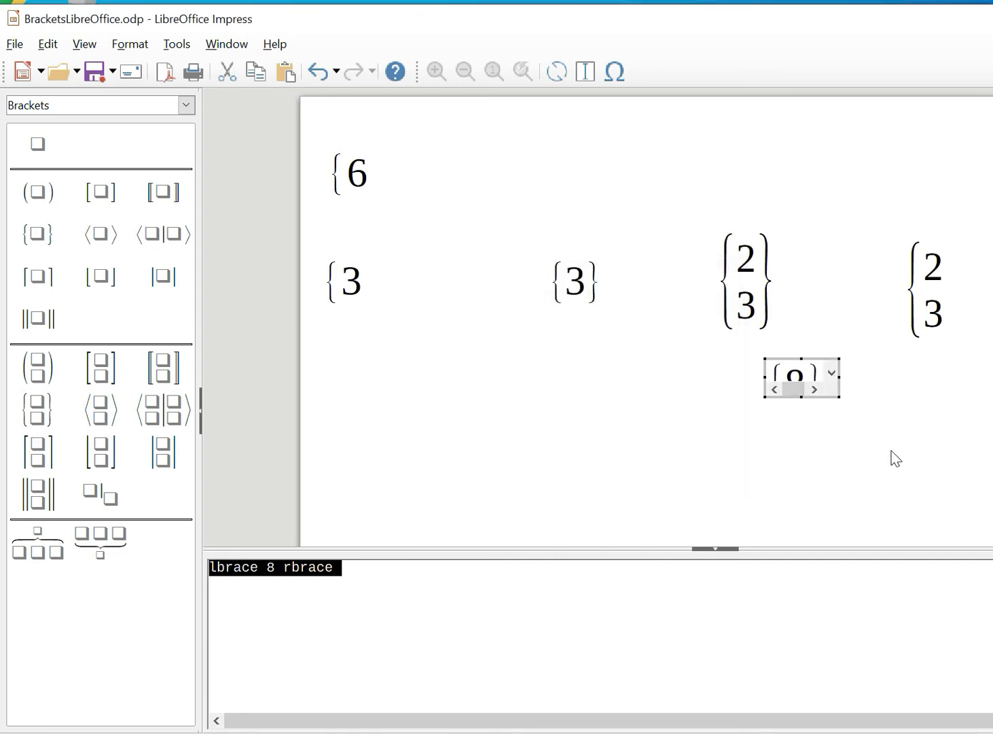
pyautogui.click(891, 459)
pyautogui.moveTo(588, 438); pyautogui.dragTo(359, 240)
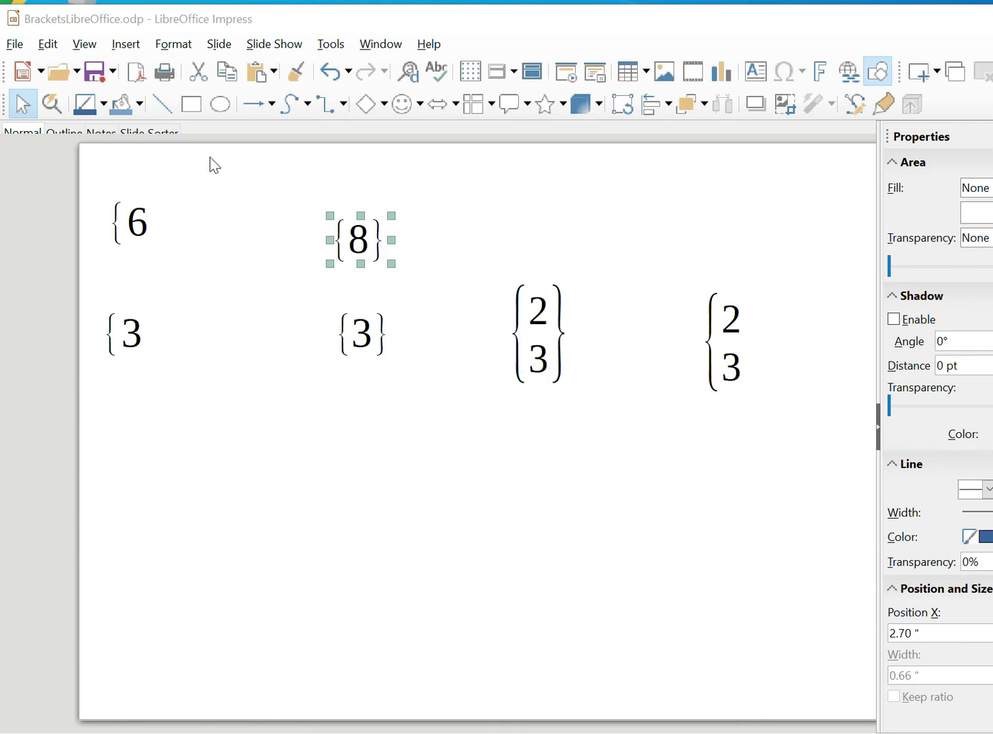
# Insert a third formula object and switch the Elements panel to the Formats category
pyautogui.click(118, 57)
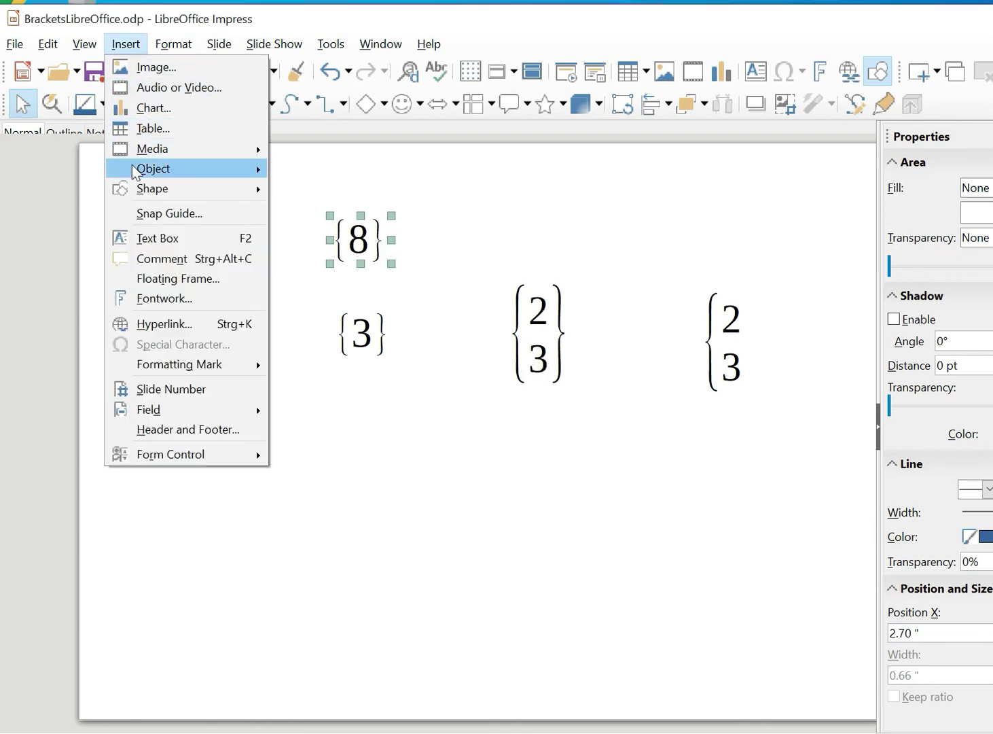
pyautogui.moveTo(137, 171)
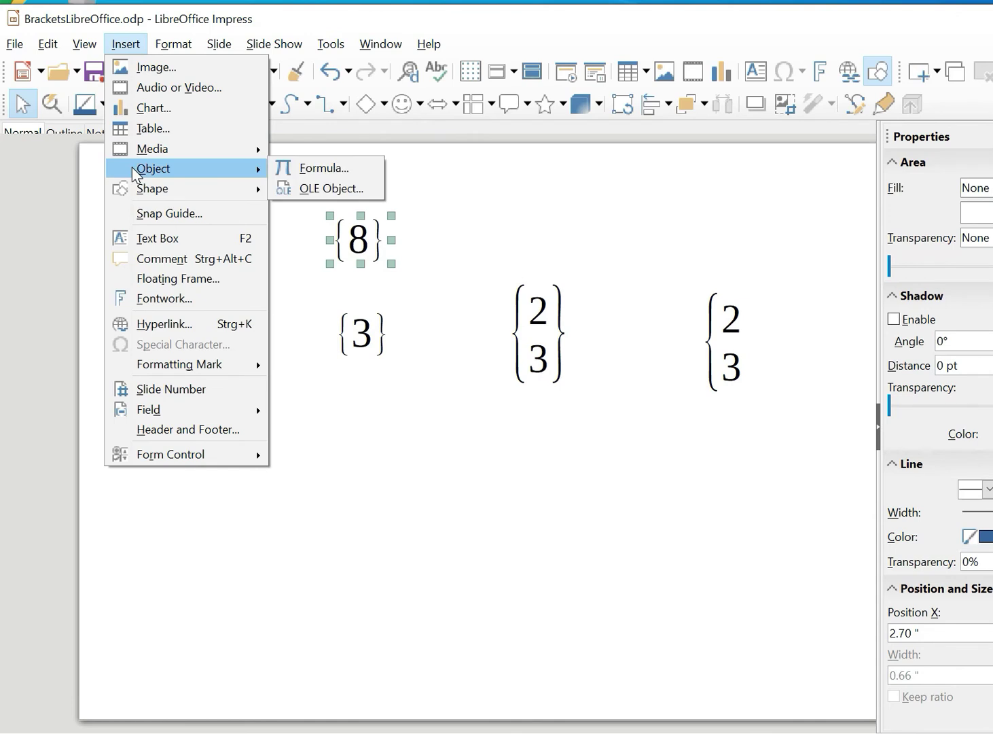
pyautogui.click(305, 171)
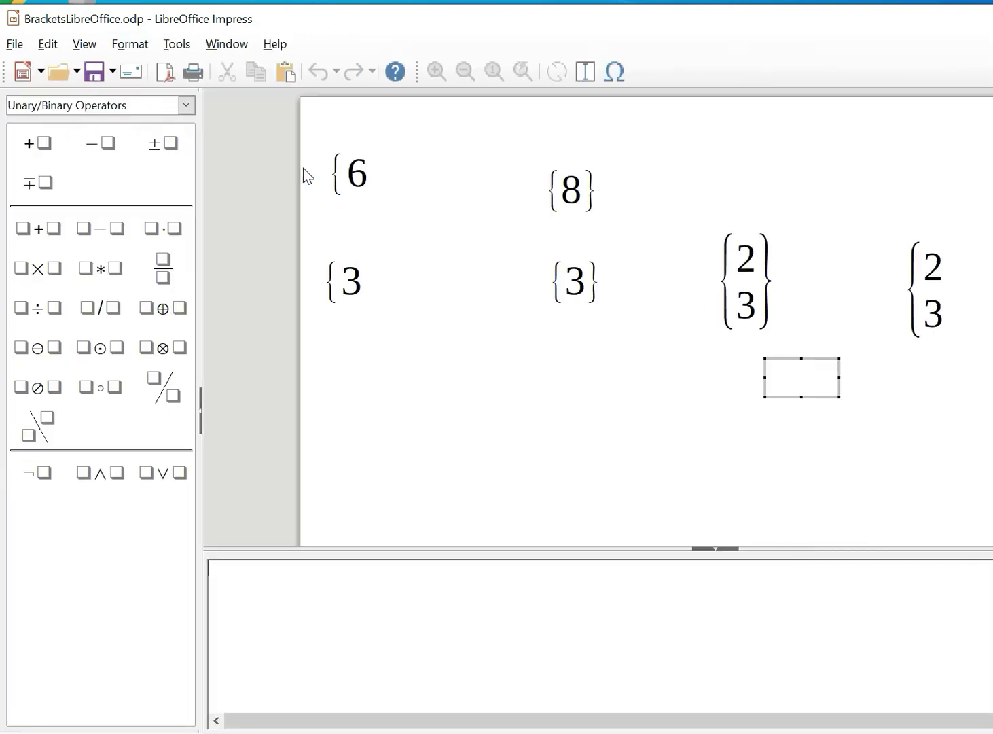
pyautogui.click(192, 106)
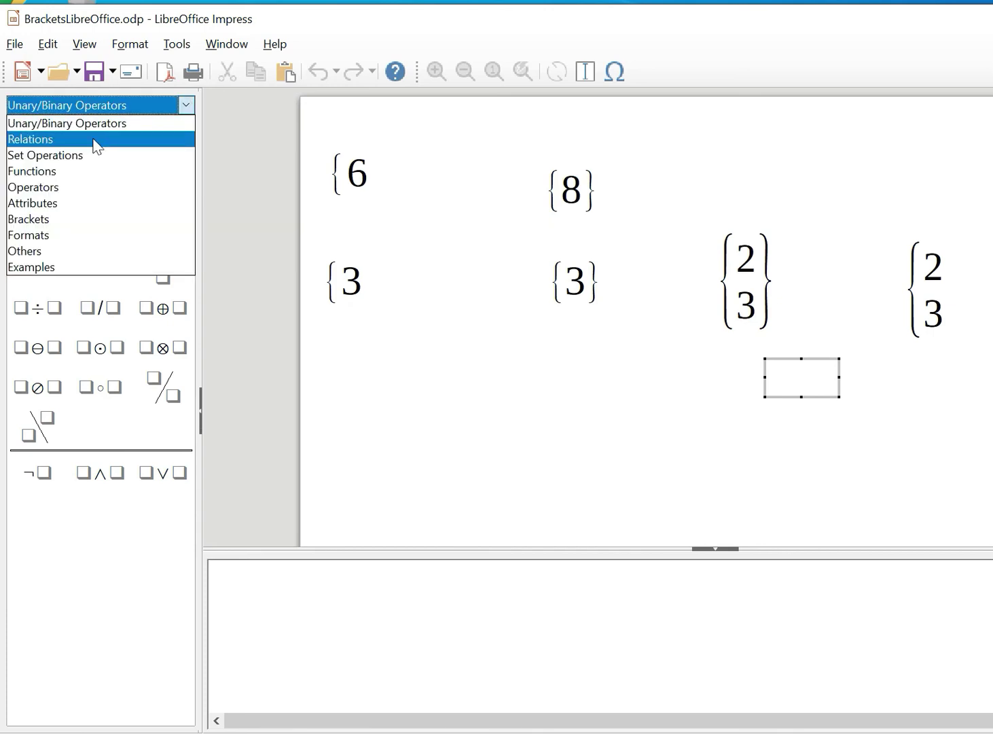
pyautogui.click(54, 237)
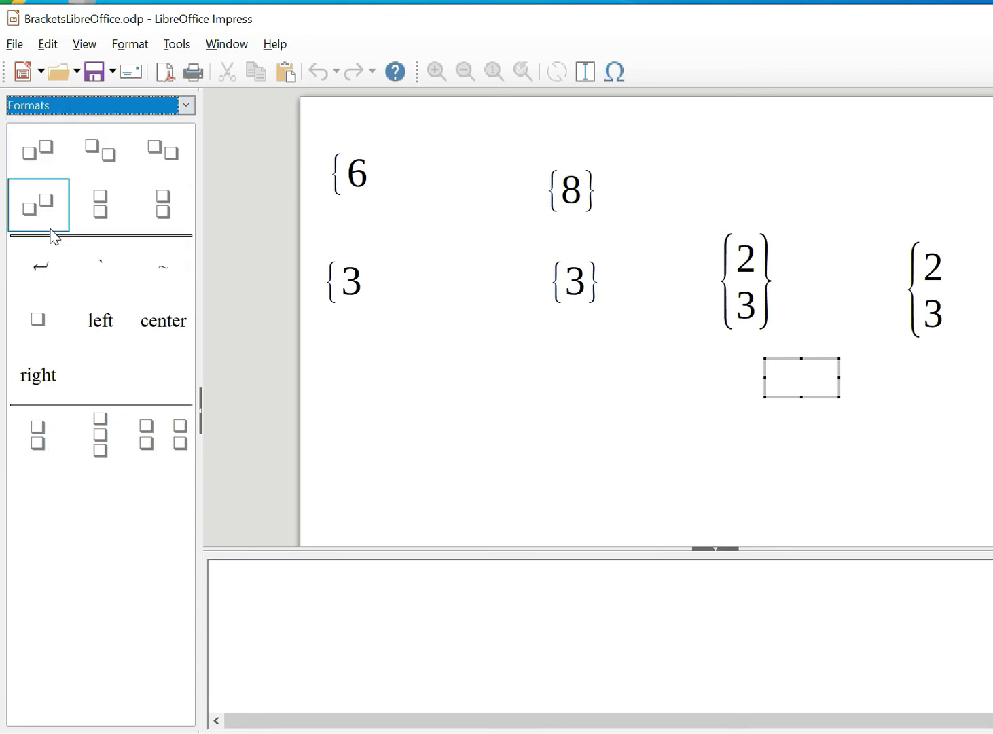
# Insert a Vertical Stack and fill its two placeholders with 5 and 8, giving binom{5}{8}
pyautogui.click(42, 451)
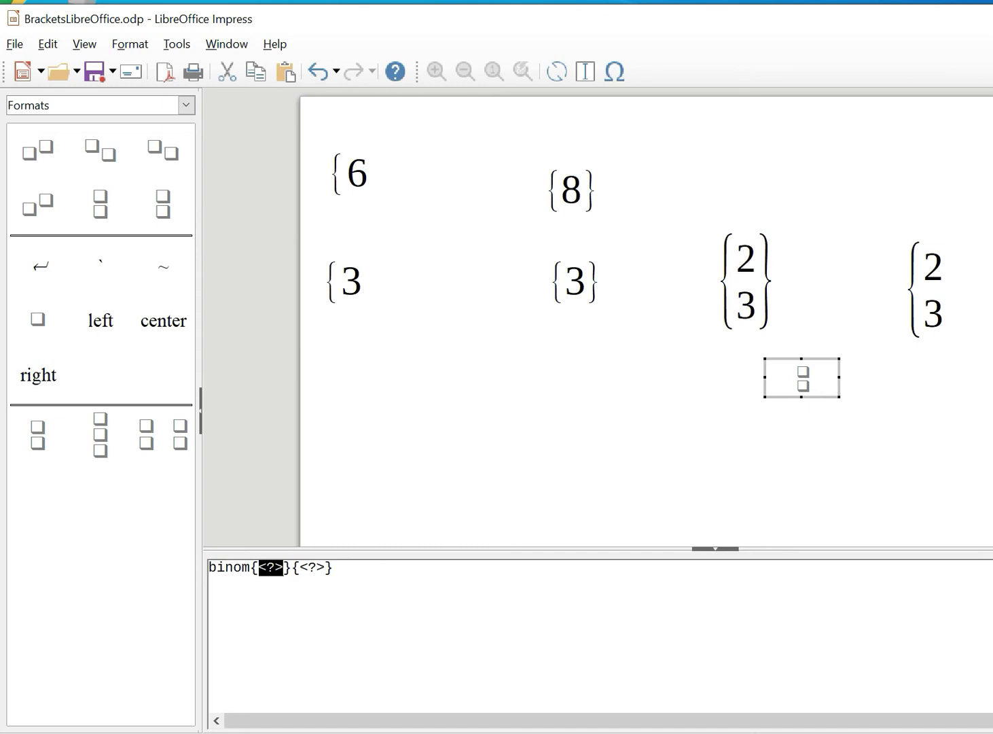
pyautogui.click(284, 567)
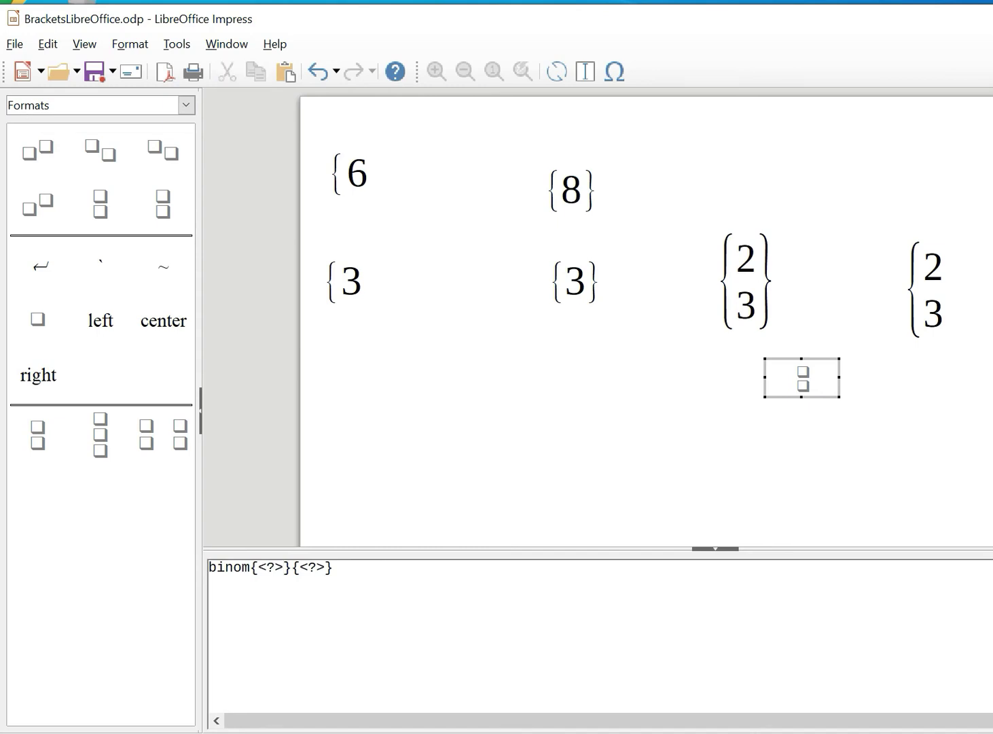
pyautogui.press('BackSpace')
pyautogui.press('BackSpace')
pyautogui.press('BackSpace')
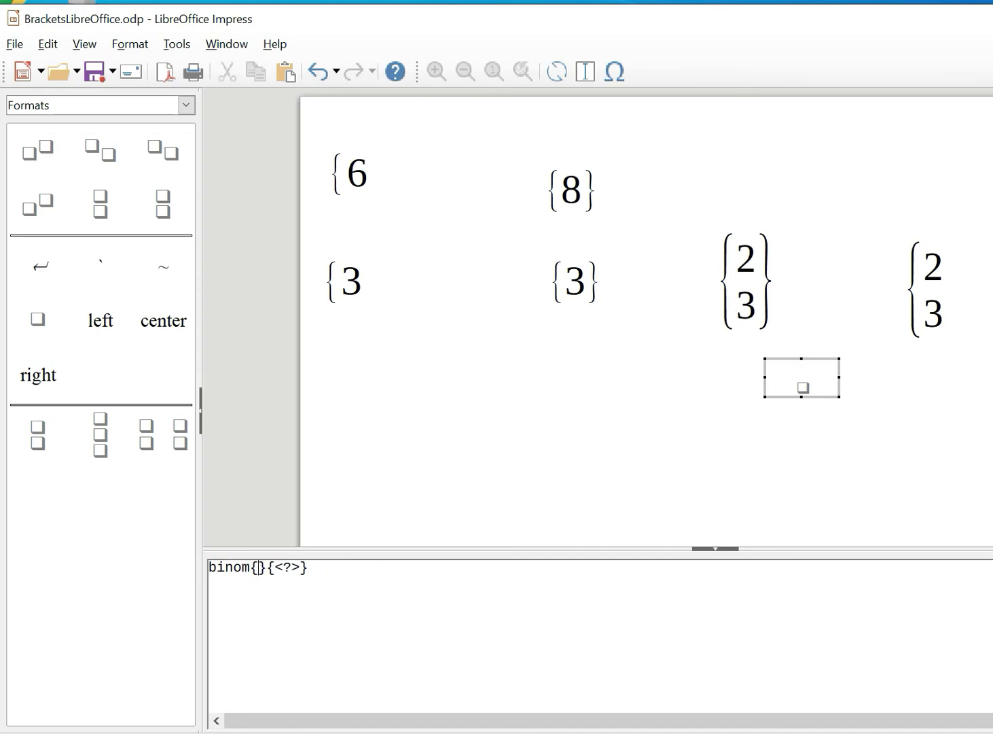
pyautogui.write('5')
pyautogui.click(309, 567)
pyautogui.press('BackSpace')
pyautogui.press('BackSpace')
pyautogui.press('BackSpace')
pyautogui.write('8')
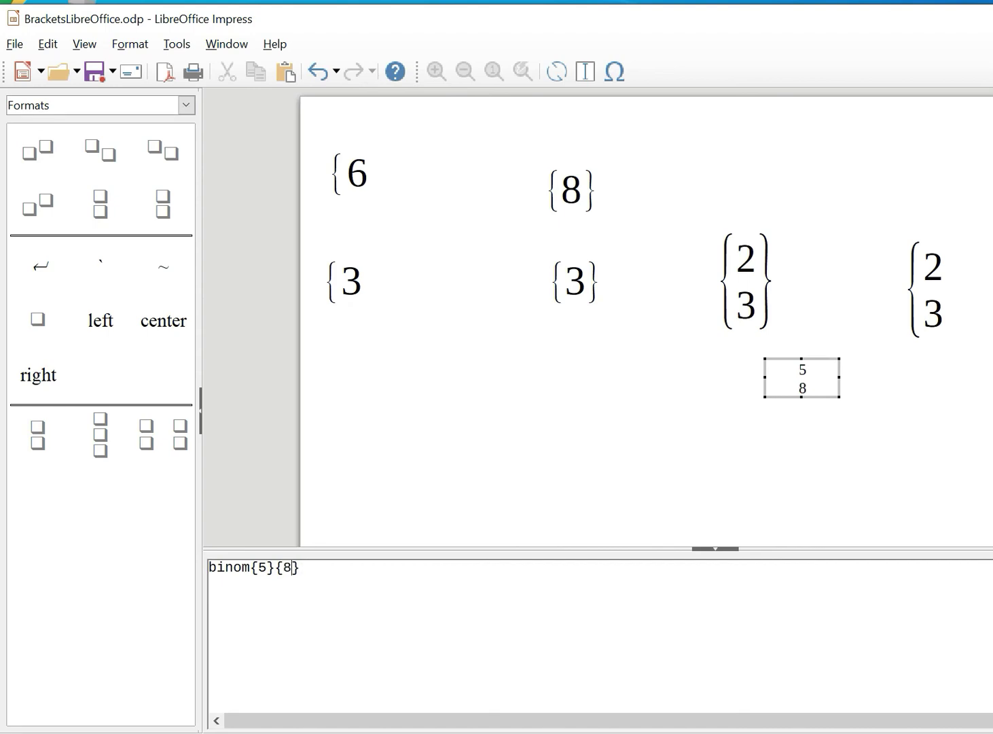
pyautogui.press('End')
pyautogui.hotkey('shift', 'Left')
pyautogui.hotkey('shift', 'Left')
pyautogui.hotkey('shift', 'Left')
pyautogui.hotkey('shift', 'Left')
pyautogui.hotkey('shift', 'Left')
pyautogui.hotkey('shift', 'Left')
pyautogui.hotkey('shift', 'Left')
pyautogui.hotkey('shift', 'Left')
pyautogui.hotkey('shift', 'Left')
pyautogui.hotkey('shift', 'Left')
pyautogui.hotkey('shift', 'Left')
pyautogui.hotkey('shift', 'Left')
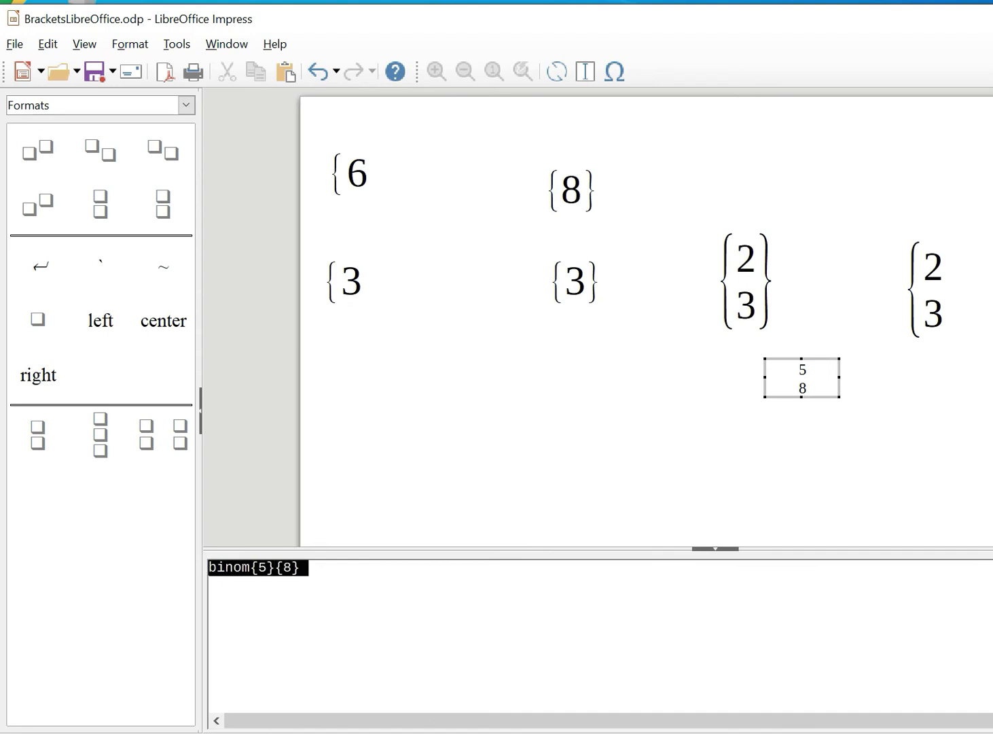
# Set the binom{5}{8} formula's base size to 32 pt, then reopen it for editing
pyautogui.click(150, 47)
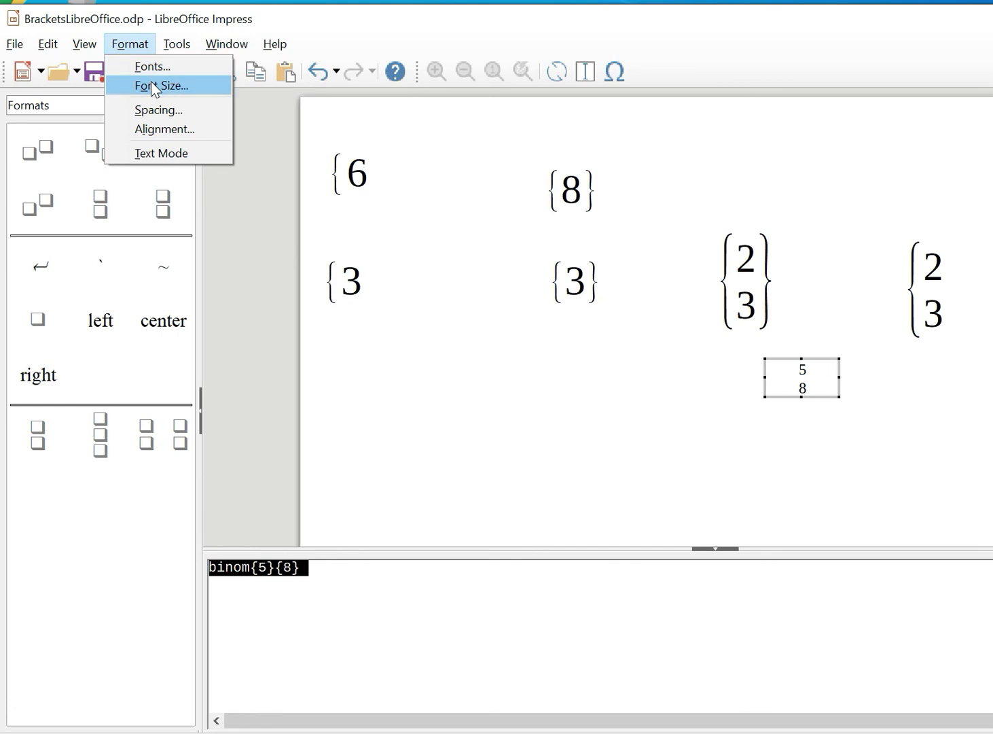
pyautogui.click(151, 82)
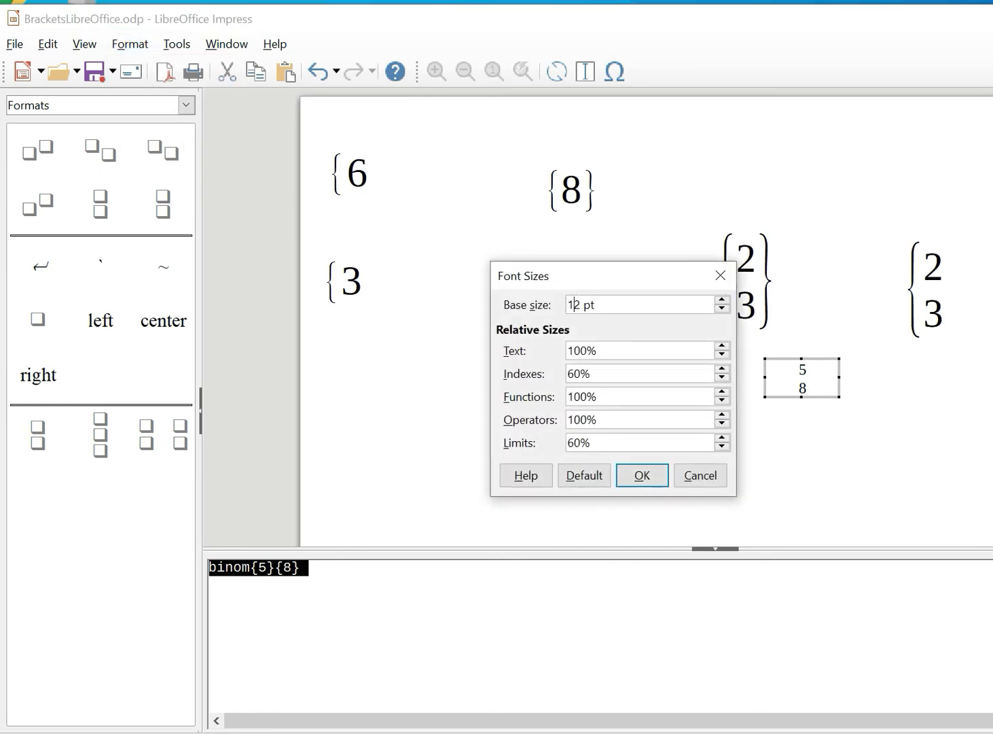
pyautogui.press('Delete')
pyautogui.write('3')
pyautogui.click(643, 473)
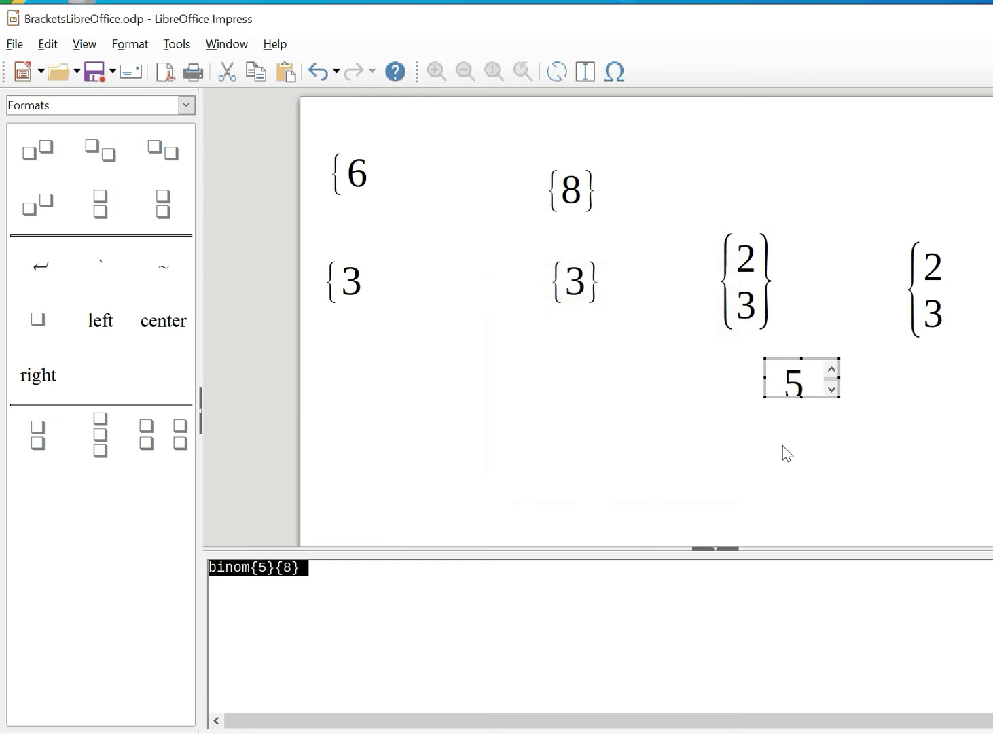
pyautogui.click(960, 441)
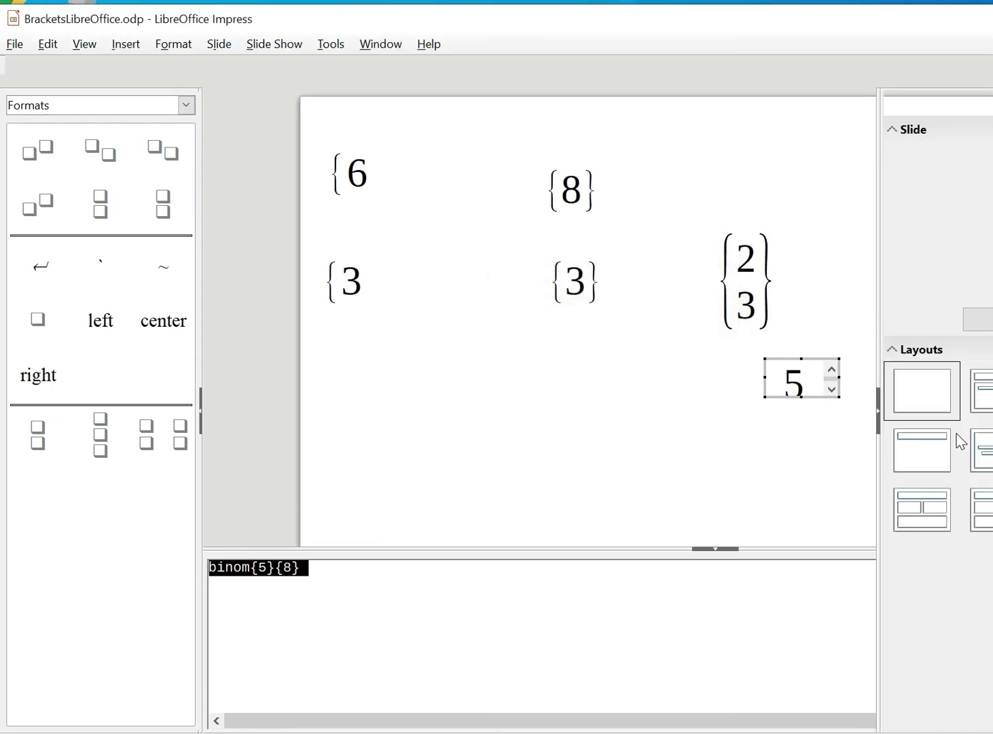
pyautogui.doubleClick(581, 456)
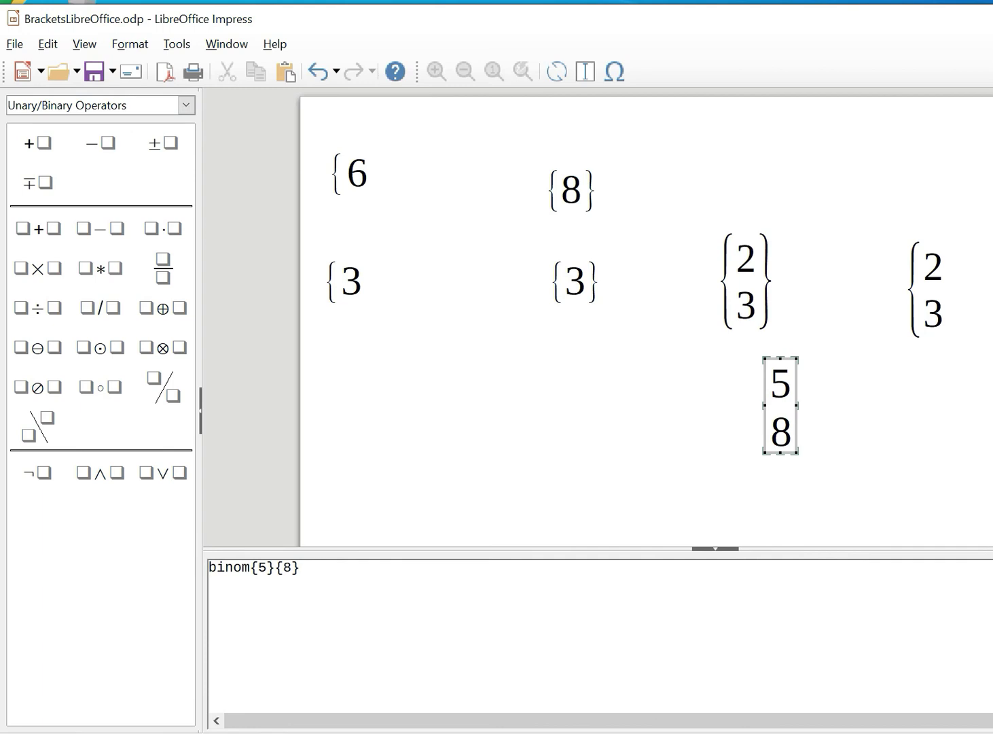
# Cut the binom{5}{8} text and insert the Braces element from the Brackets category
pyautogui.hotkey('shift', 'Left')
pyautogui.hotkey('shift', 'Left')
pyautogui.hotkey('shift', 'Left')
pyautogui.hotkey('shift', 'Left')
pyautogui.hotkey('shift', 'Left')
pyautogui.hotkey('shift', 'Left')
pyautogui.hotkey('shift', 'Left')
pyautogui.hotkey('shift', 'Left')
pyautogui.hotkey('shift', 'Left')
pyautogui.hotkey('shift', 'Left')
pyautogui.hotkey('shift', 'Left')
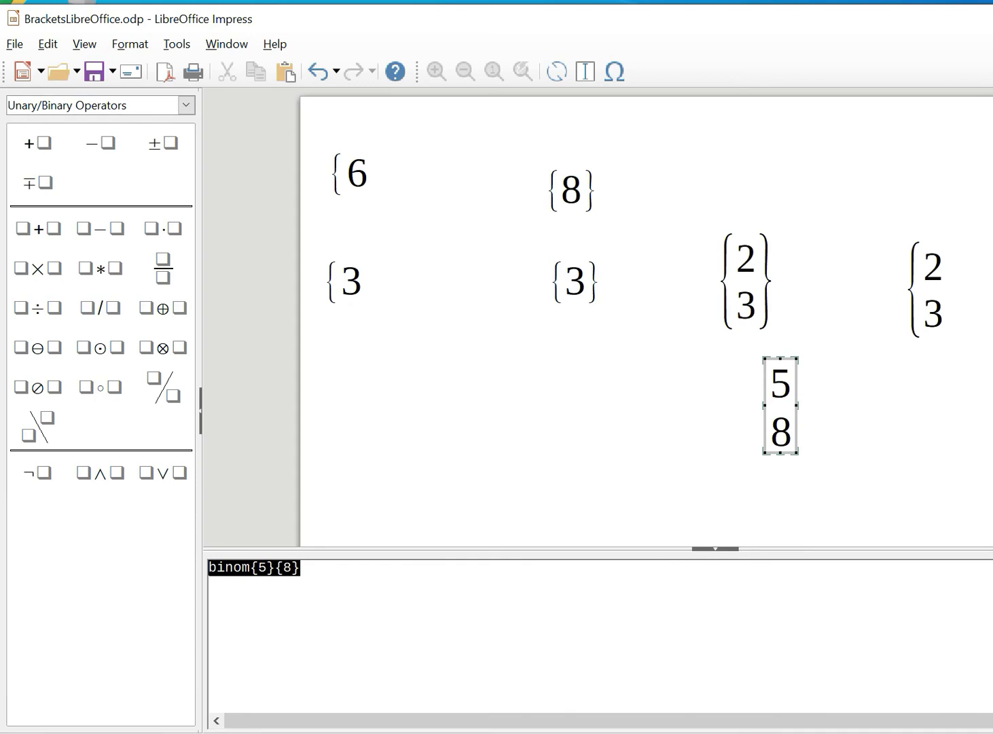
pyautogui.rightClick(244, 579)
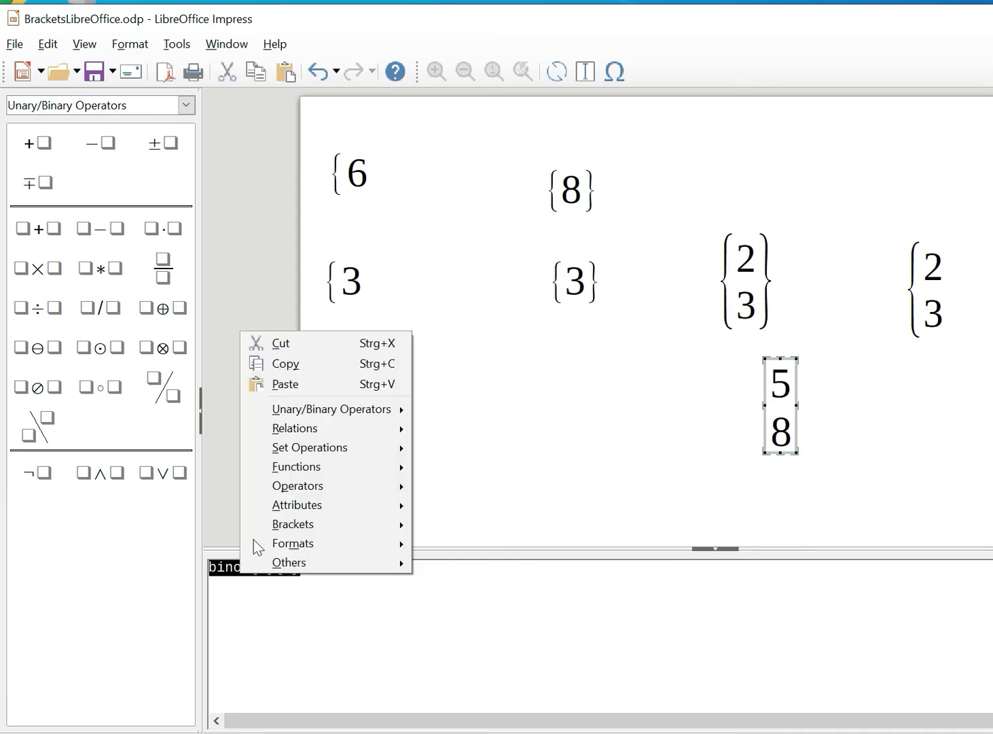
pyautogui.click(310, 347)
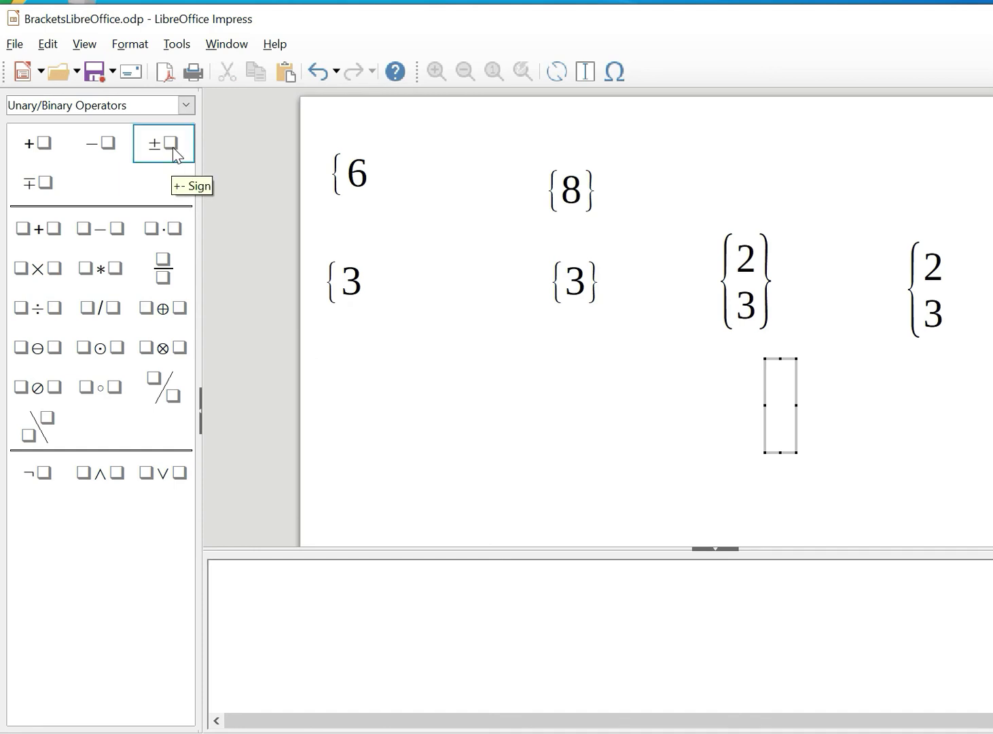
pyautogui.click(187, 108)
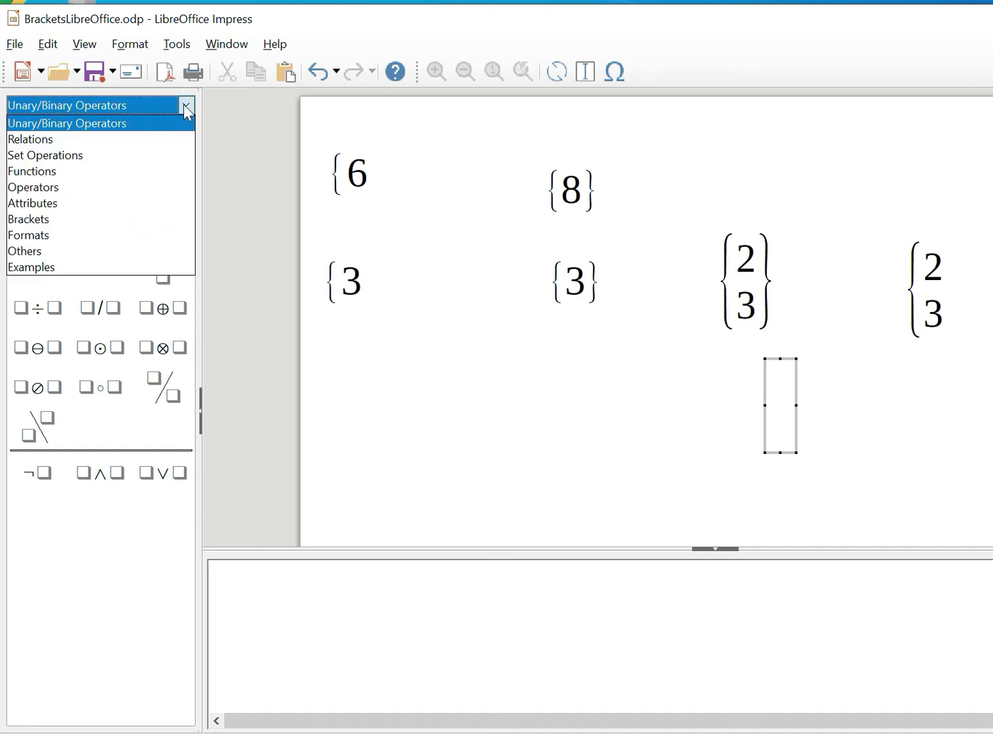
pyautogui.click(76, 219)
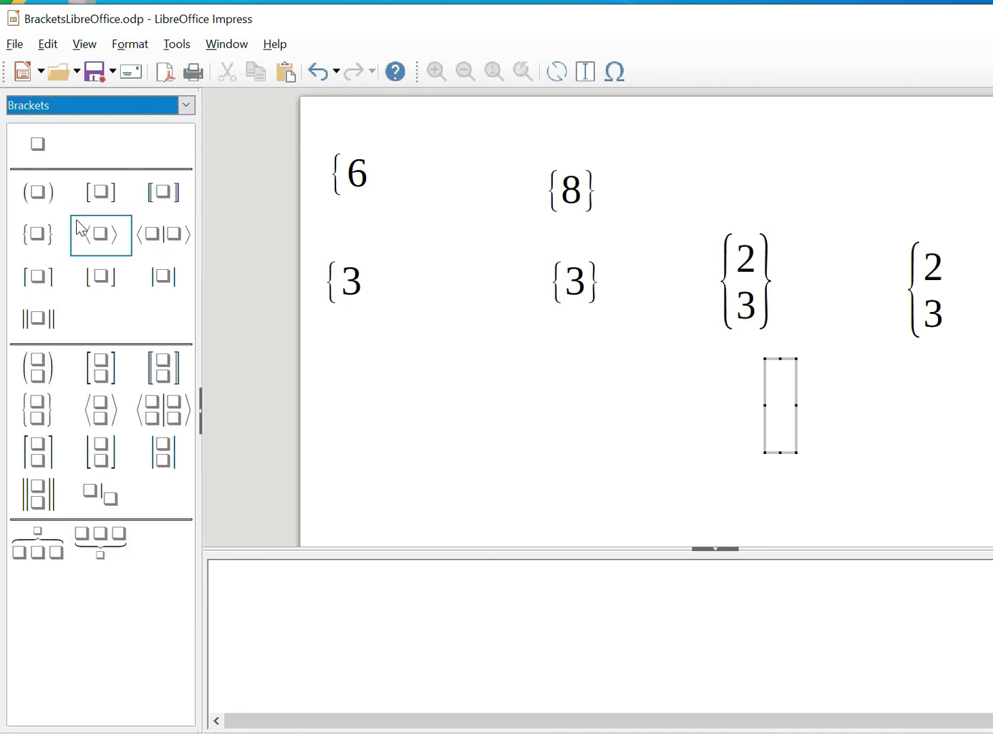
pyautogui.click(46, 422)
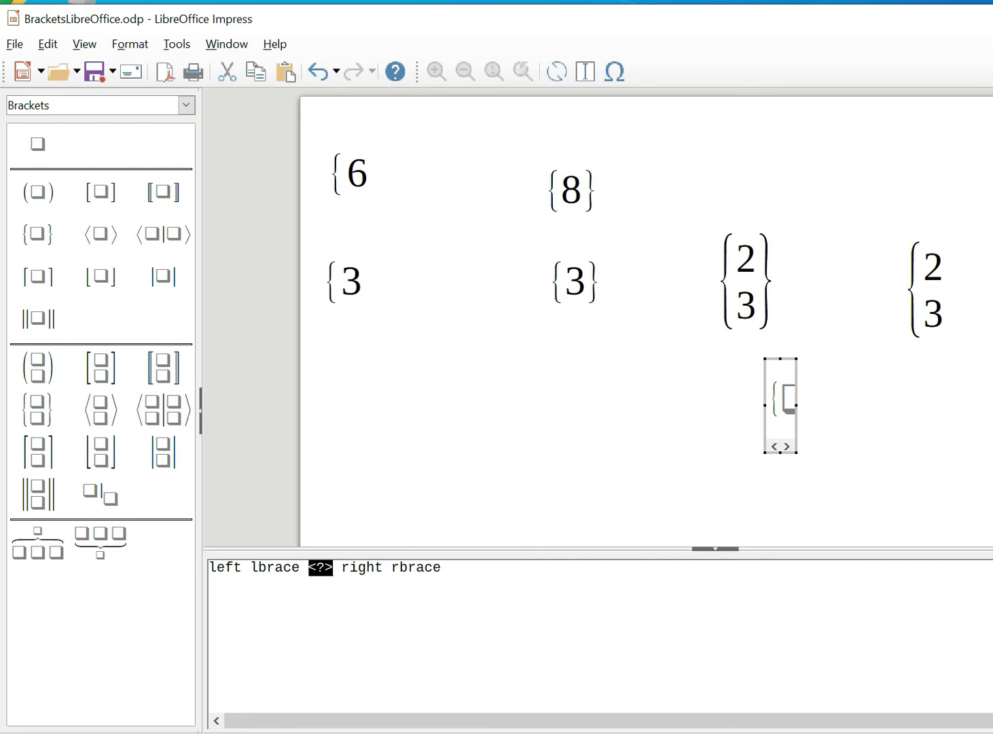
pyautogui.moveTo(312, 584); pyautogui.dragTo(337, 585)
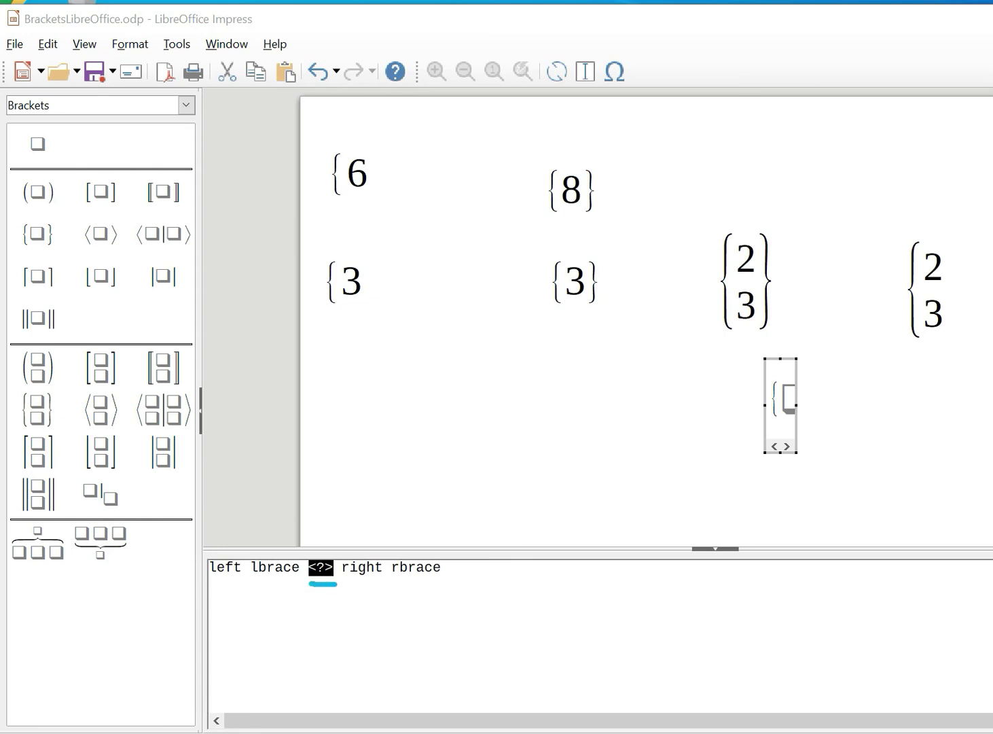
# Paste binom{5}{8} in place of the braces' placeholder and return to the slide
pyautogui.click(341, 566)
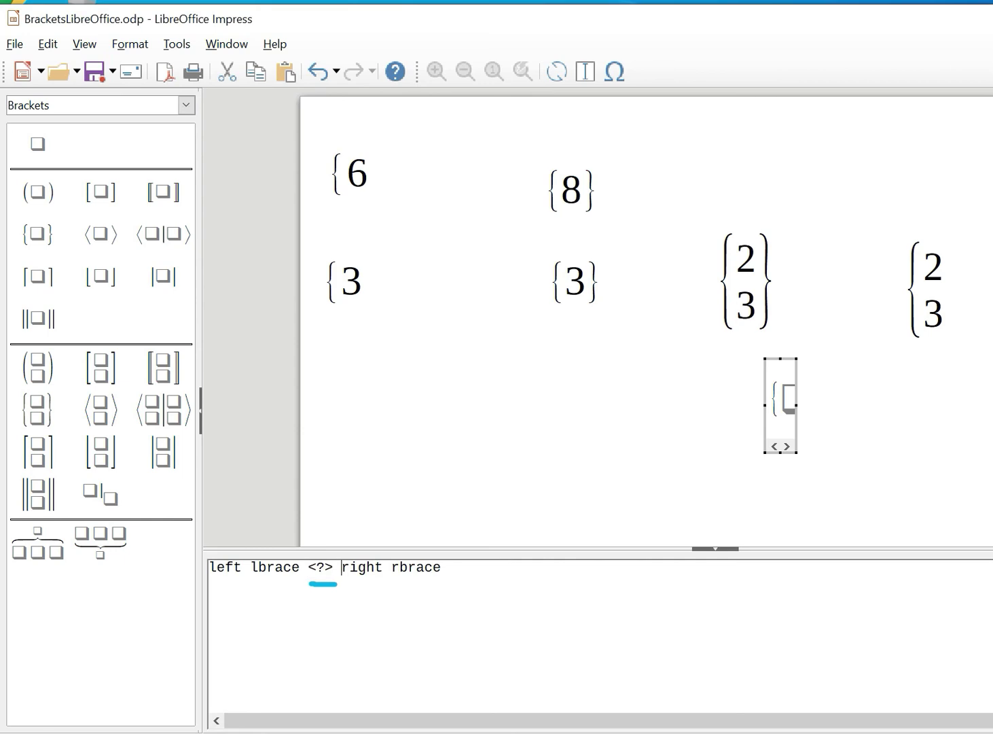
pyautogui.press('BackSpace')
pyautogui.press('BackSpace')
pyautogui.press('BackSpace')
pyautogui.press('BackSpace')
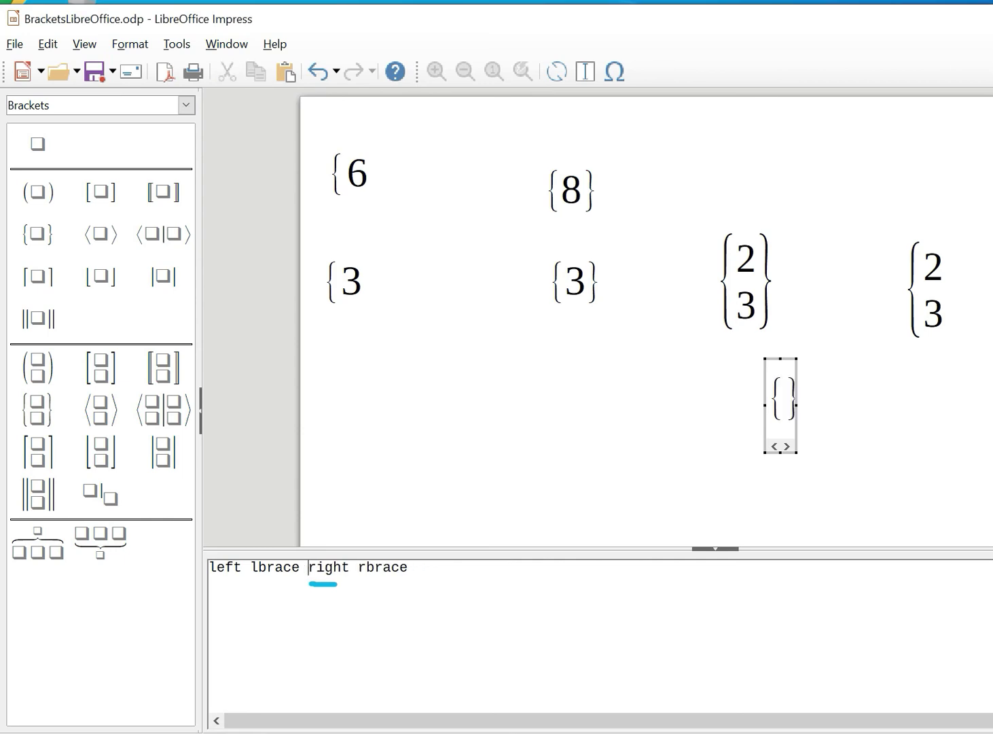
pyautogui.rightClick(302, 567)
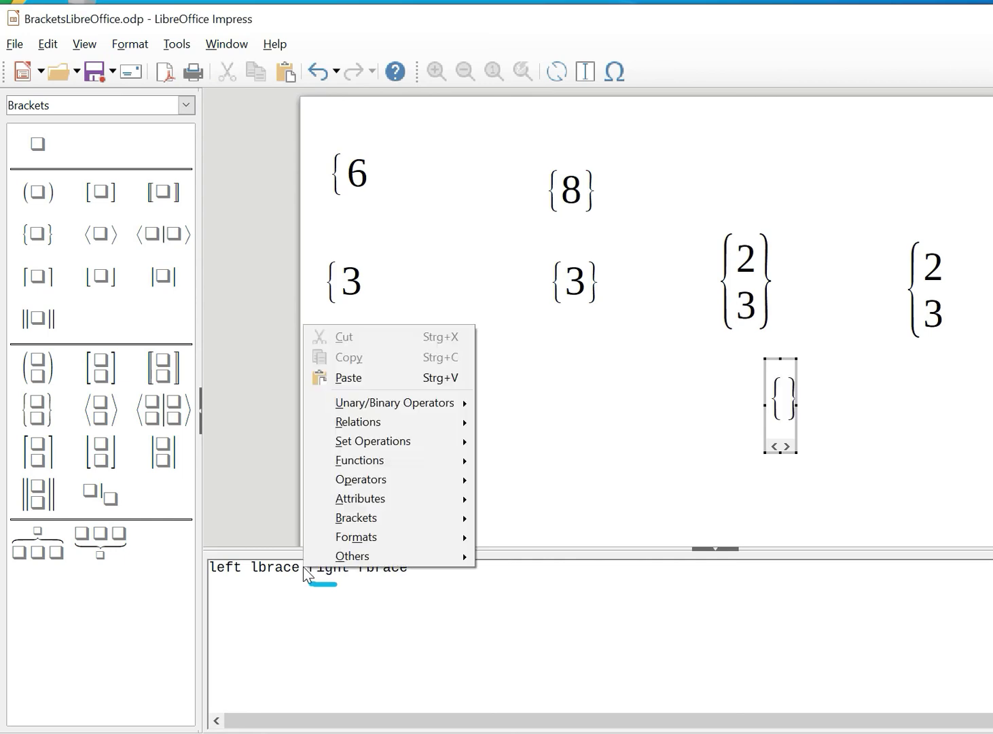
pyautogui.click(369, 375)
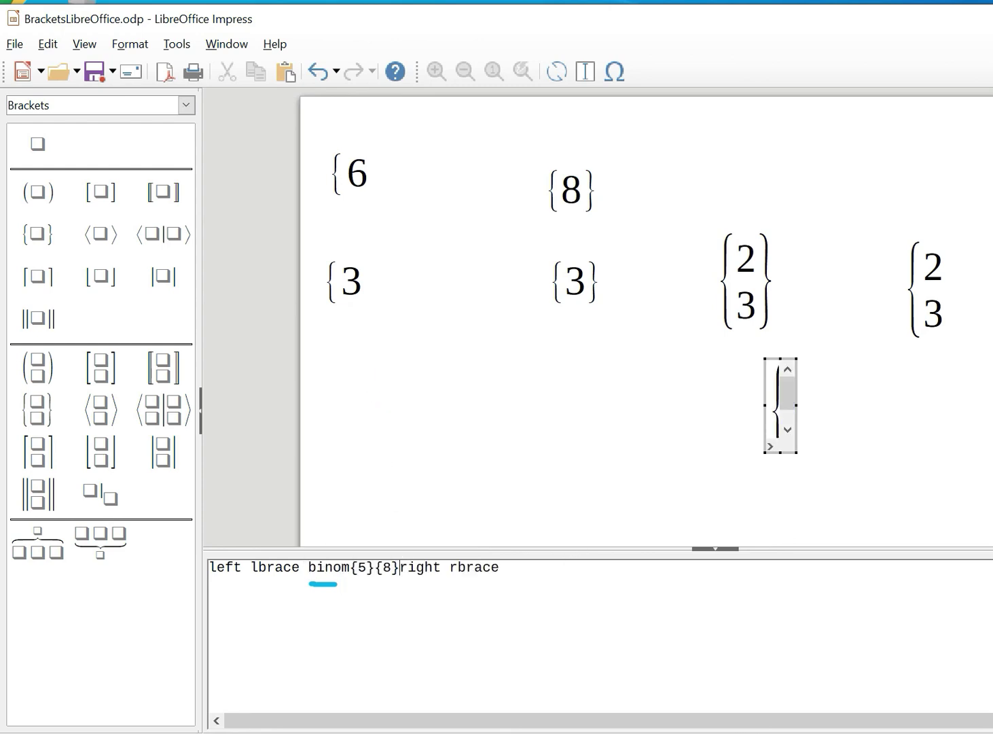
pyautogui.click(897, 496)
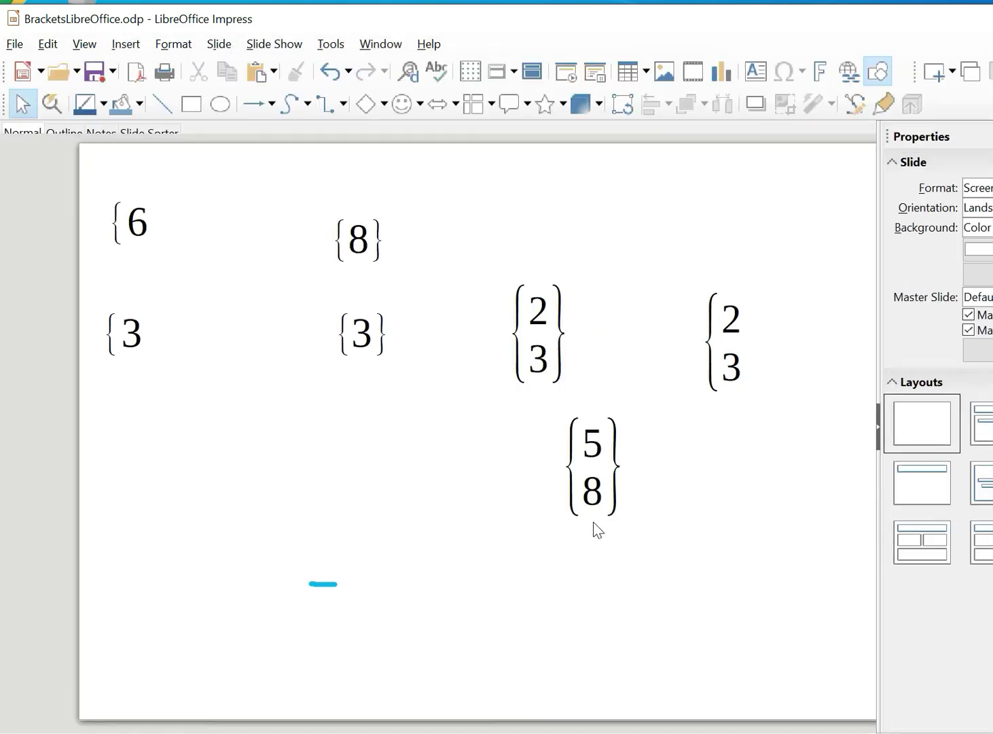
# Move the braced 5-over-8 formula to the top row, deselect it, and open Insert > Object
pyautogui.moveTo(590, 470); pyautogui.dragTo(532, 228)
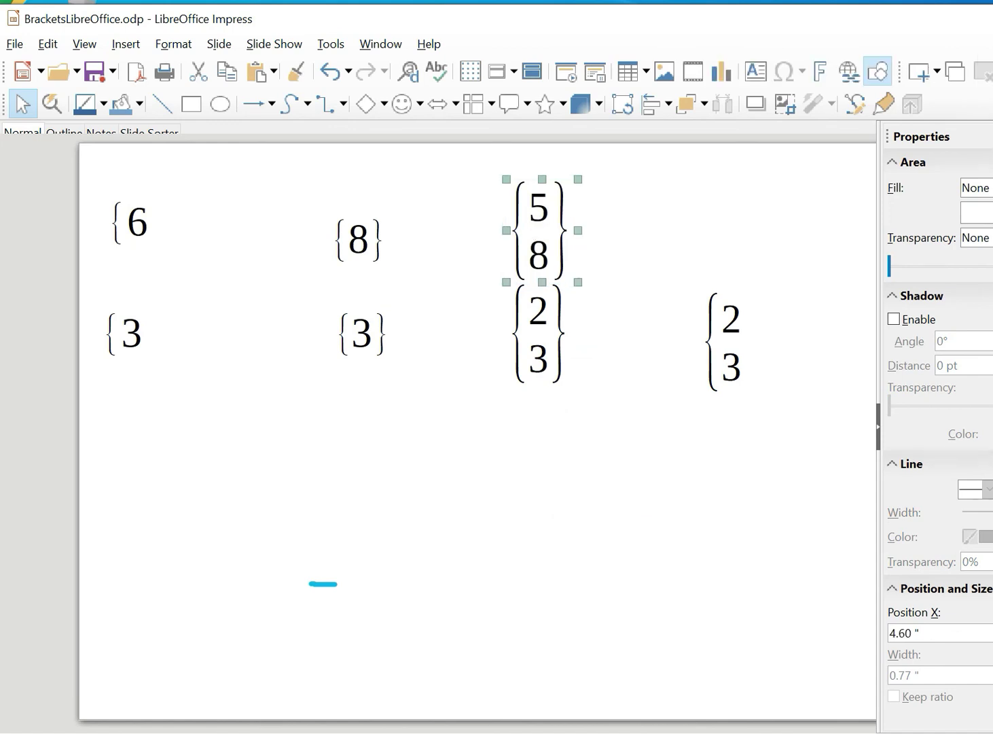
pyautogui.press('Escape')
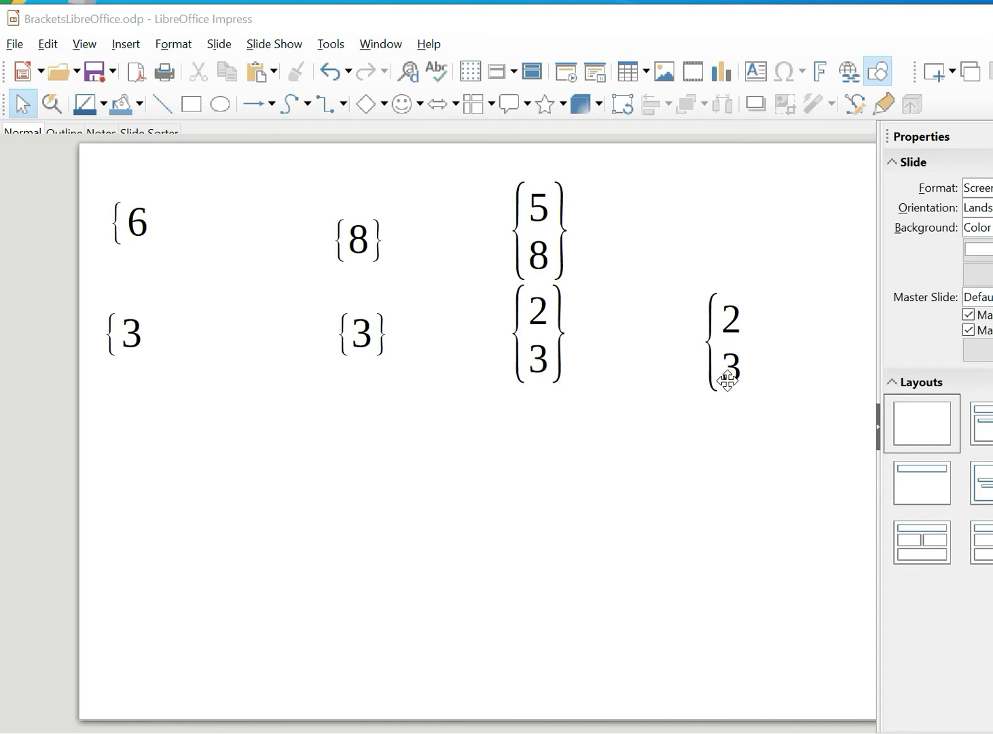
pyautogui.click(127, 46)
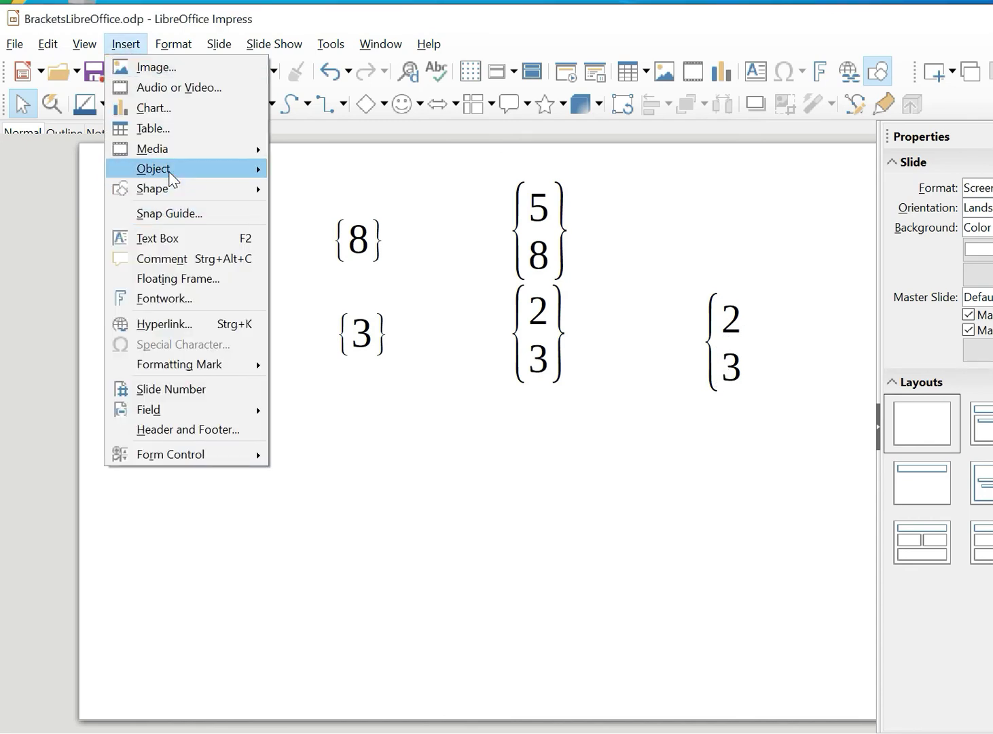
pyautogui.moveTo(171, 171)
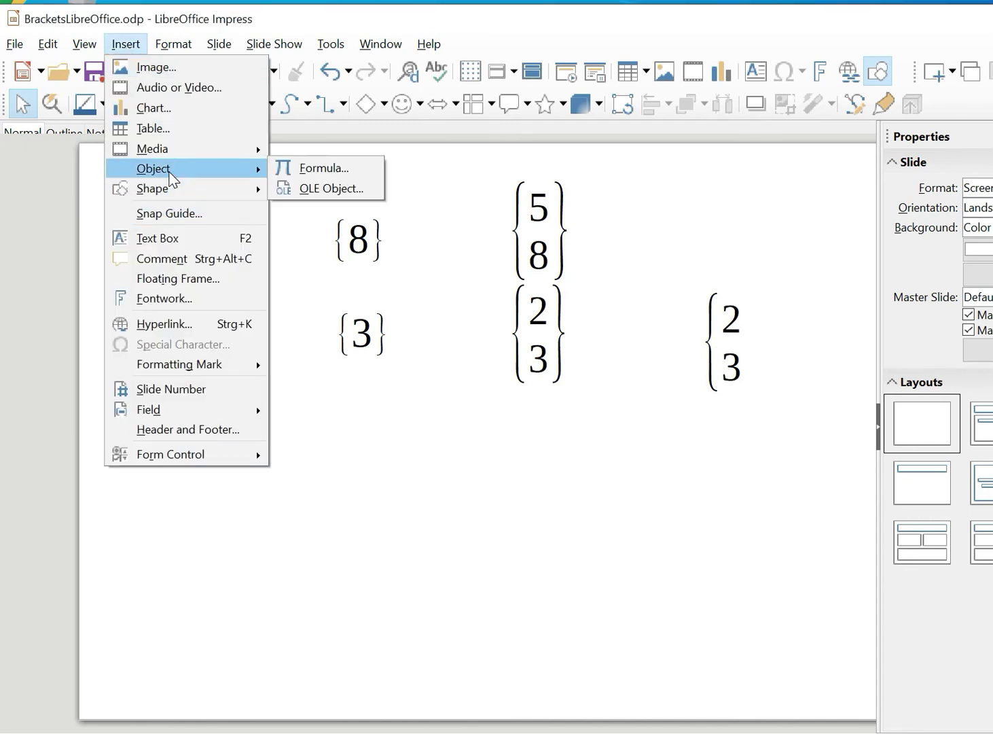
# Insert a new formula object containing a blank binom element from the Formats category
pyautogui.click(306, 168)
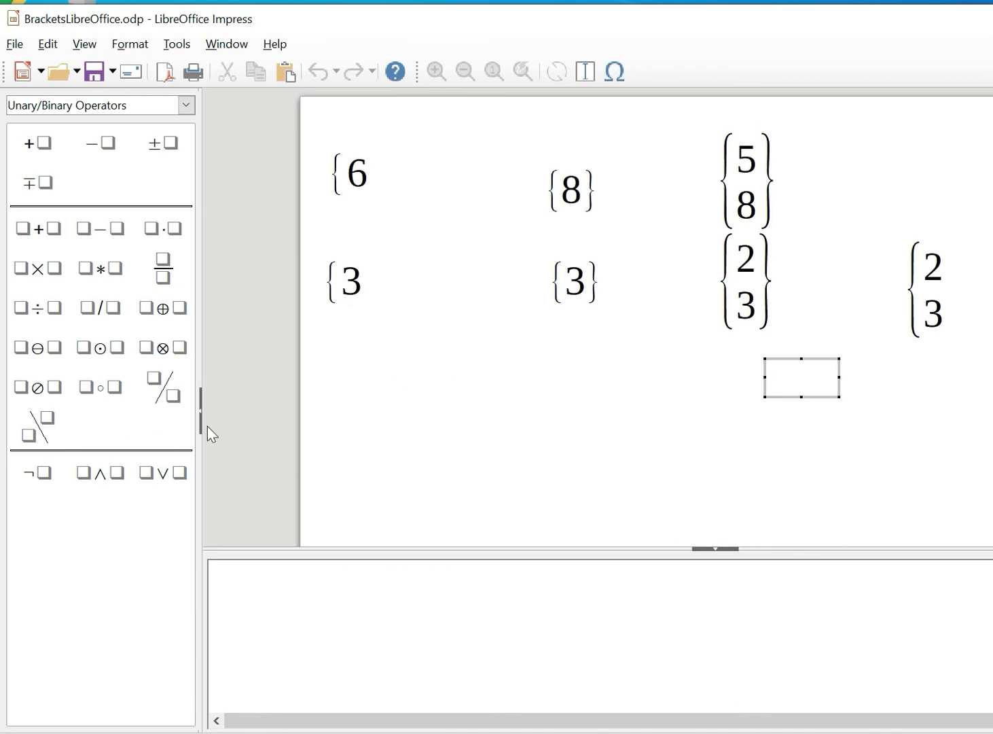
pyautogui.click(187, 106)
pyautogui.click(41, 235)
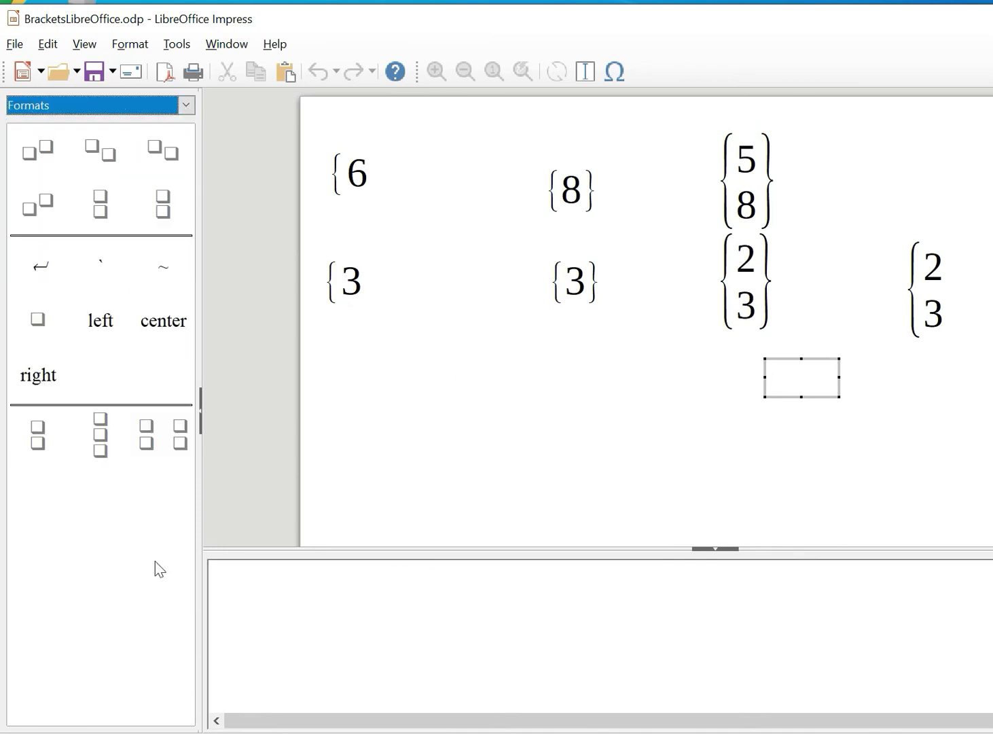
pyautogui.click(47, 437)
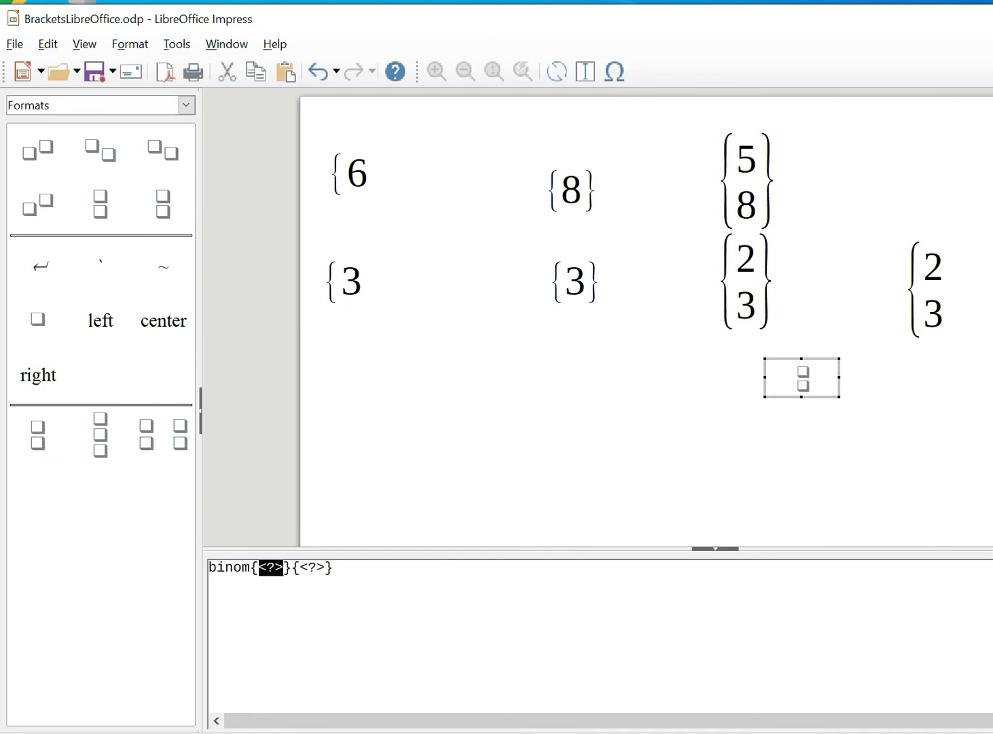
# Fill the binomial with 5 over 8 and select the binom{5}{8} command text
pyautogui.press('BackSpace')
pyautogui.press('BackSpace')
pyautogui.press('BackSpace')
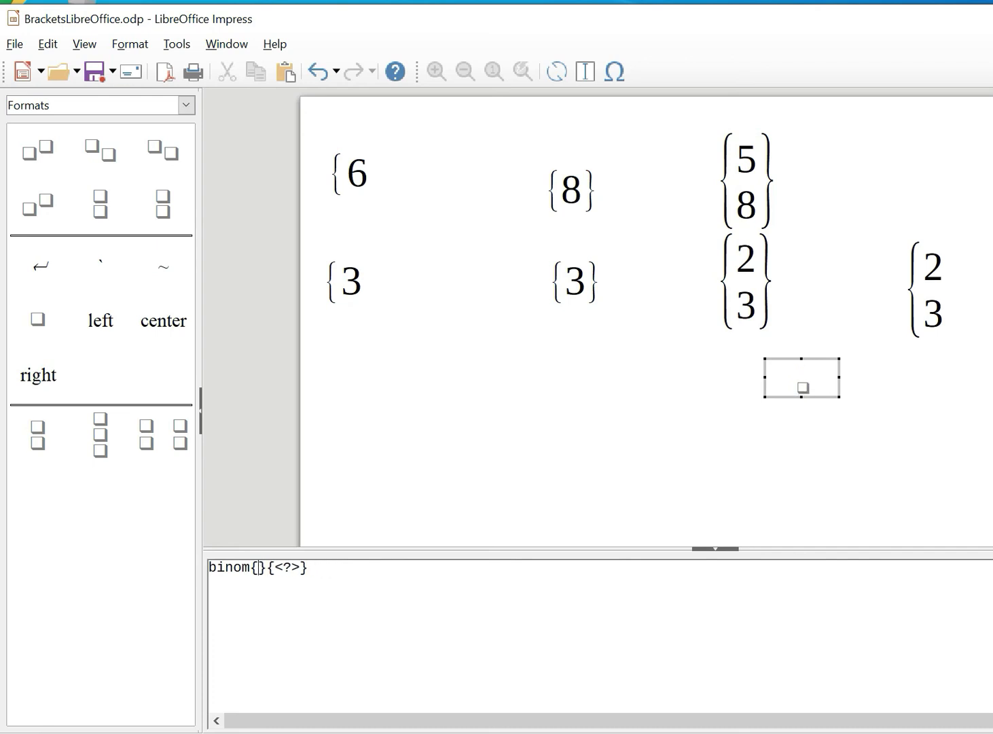
pyautogui.write('5')
pyautogui.press('BackSpace')
pyautogui.press('BackSpace')
pyautogui.press('BackSpace')
pyautogui.write('8')
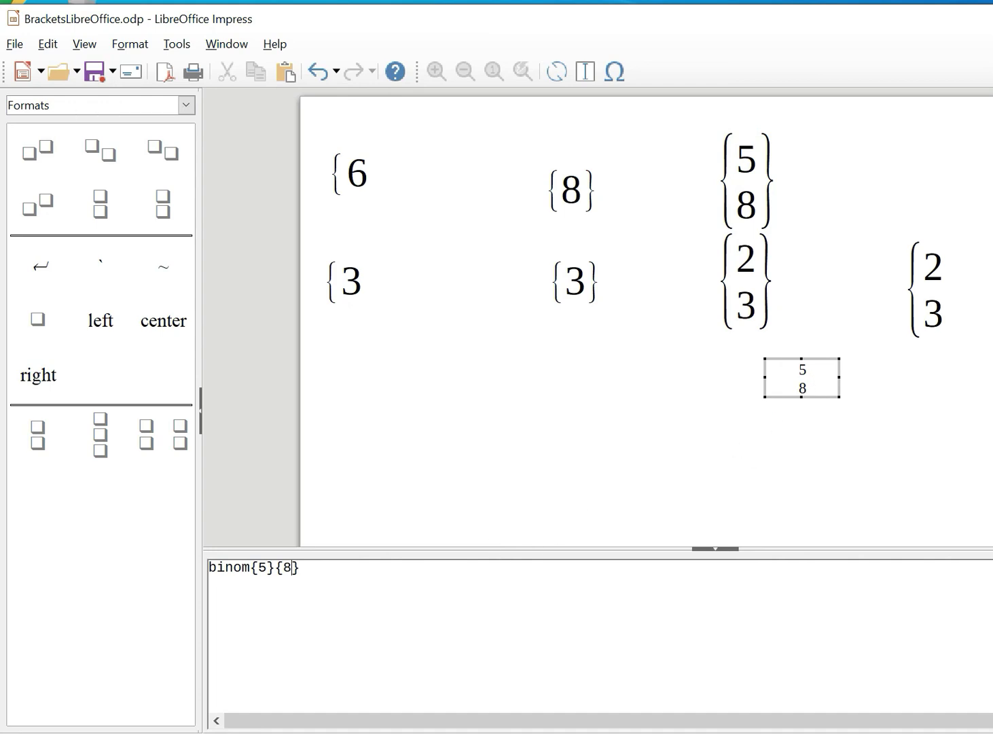
pyautogui.hotkey('shift', 'Left')
pyautogui.hotkey('shift', 'Left')
pyautogui.hotkey('shift', 'Left')
pyautogui.hotkey('shift', 'Left')
pyautogui.hotkey('shift', 'Left')
pyautogui.hotkey('shift', 'Left')
pyautogui.hotkey('shift', 'Left')
pyautogui.hotkey('shift', 'Left')
pyautogui.hotkey('shift', 'Left')
pyautogui.hotkey('shift', 'Left')
pyautogui.hotkey('shift', 'Left')
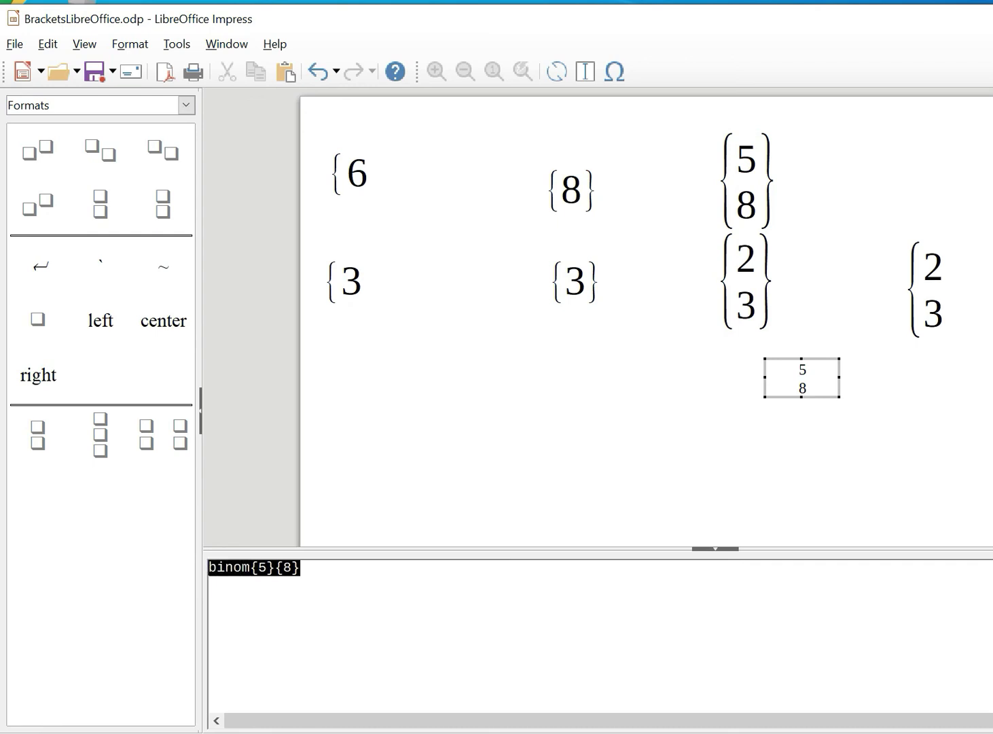
pyautogui.rightClick(239, 575)
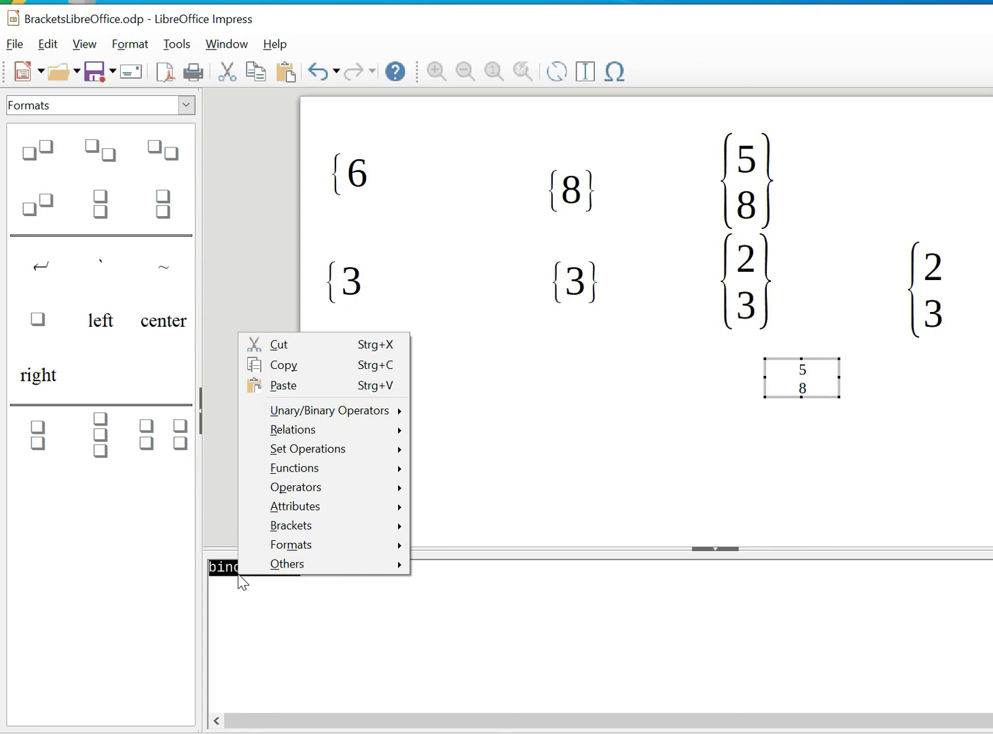
# Wrap binom{5}{8} in scalable braces, giving left lbrace binom{5}{8} right rbrace
pyautogui.click(332, 344)
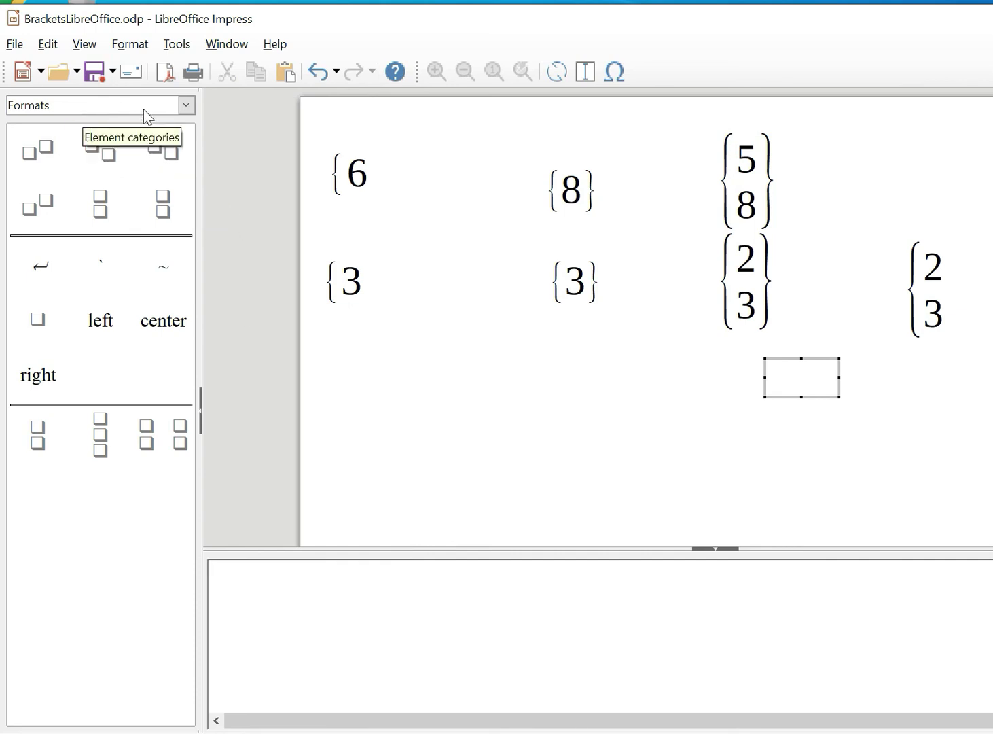
pyautogui.click(186, 107)
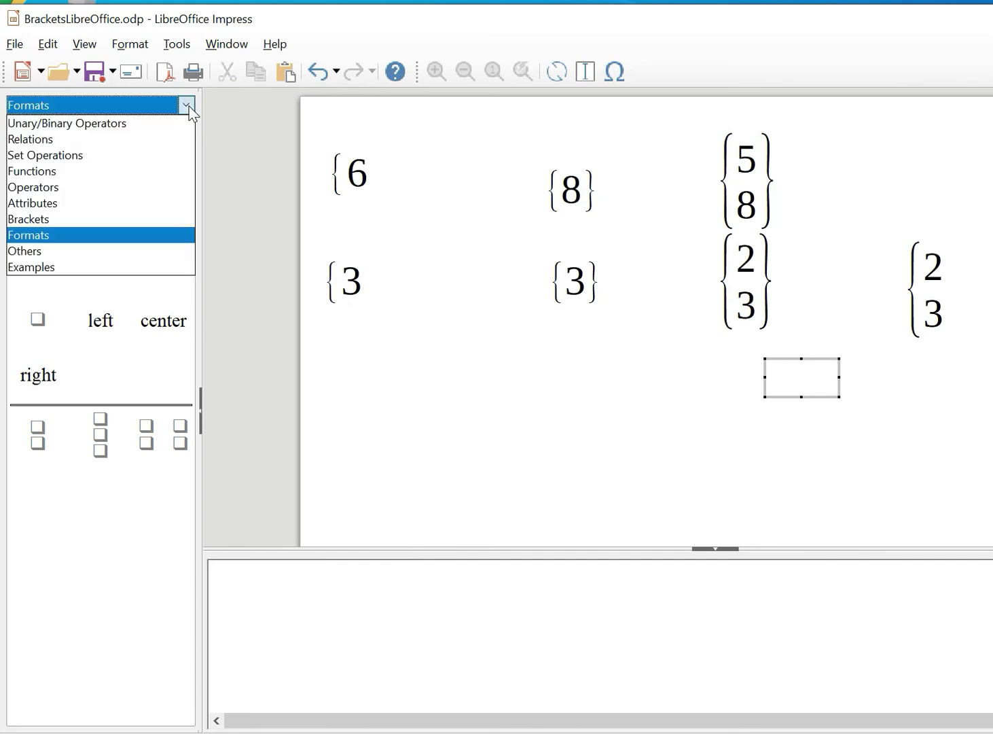
pyautogui.click(59, 222)
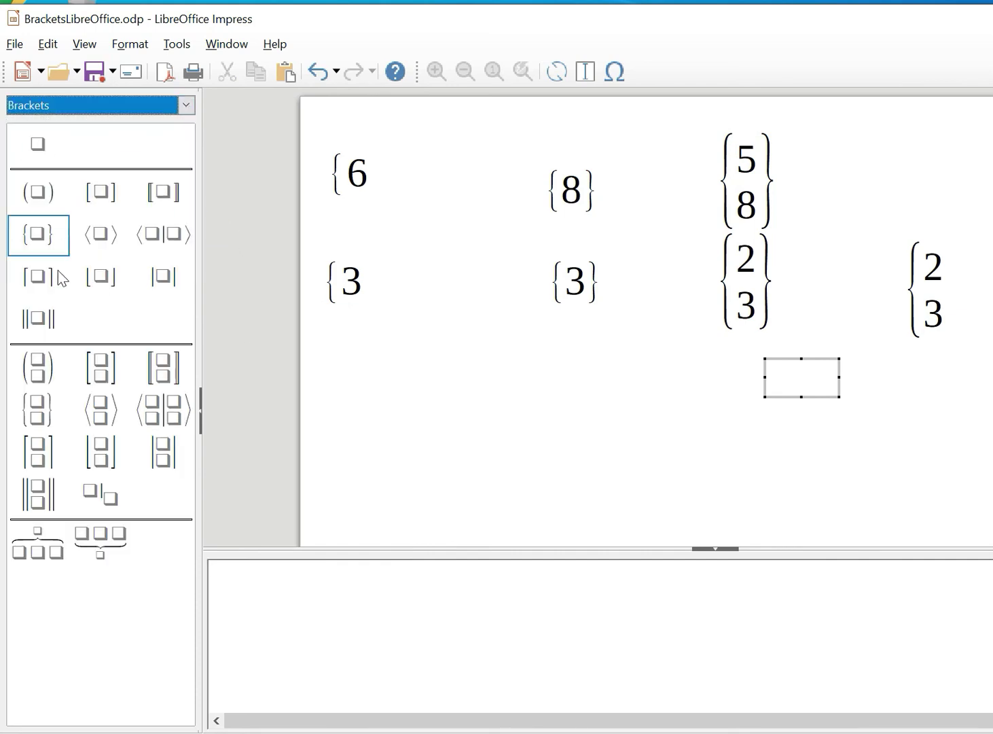
pyautogui.click(38, 411)
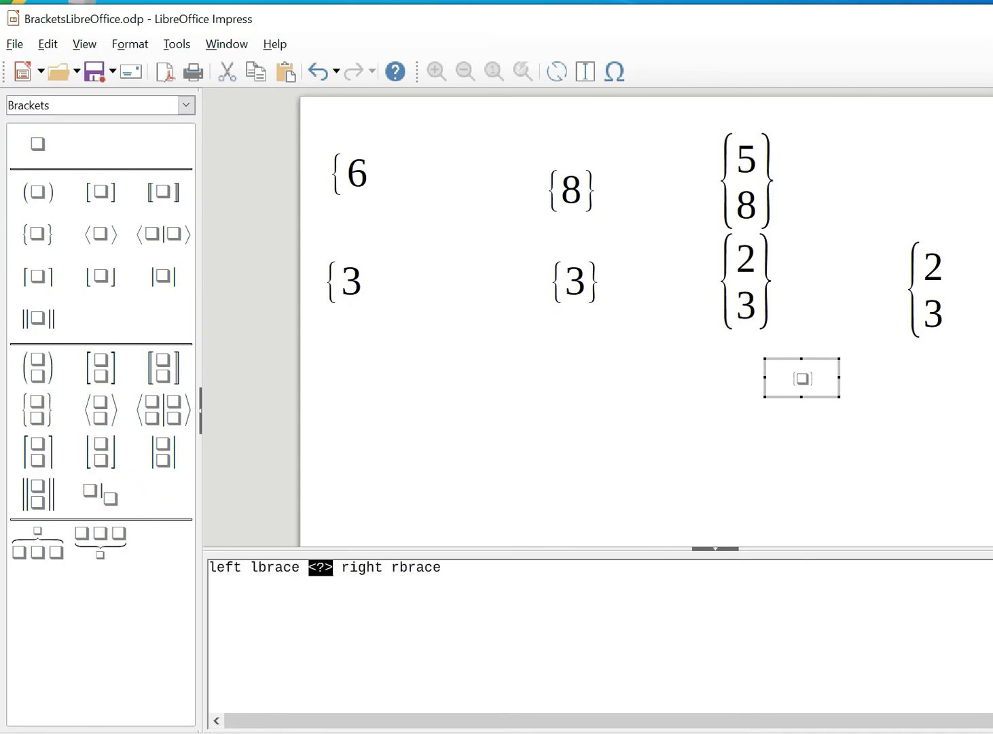
pyautogui.press('BackSpace')
pyautogui.press('BackSpace')
pyautogui.press('BackSpace')
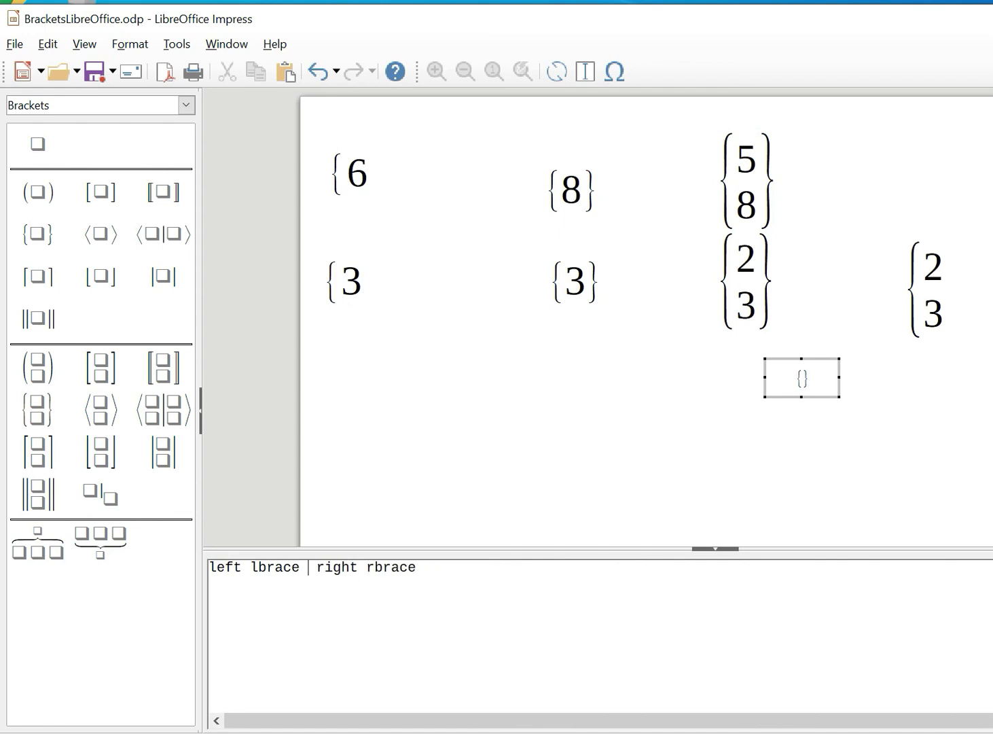
pyautogui.rightClick(310, 574)
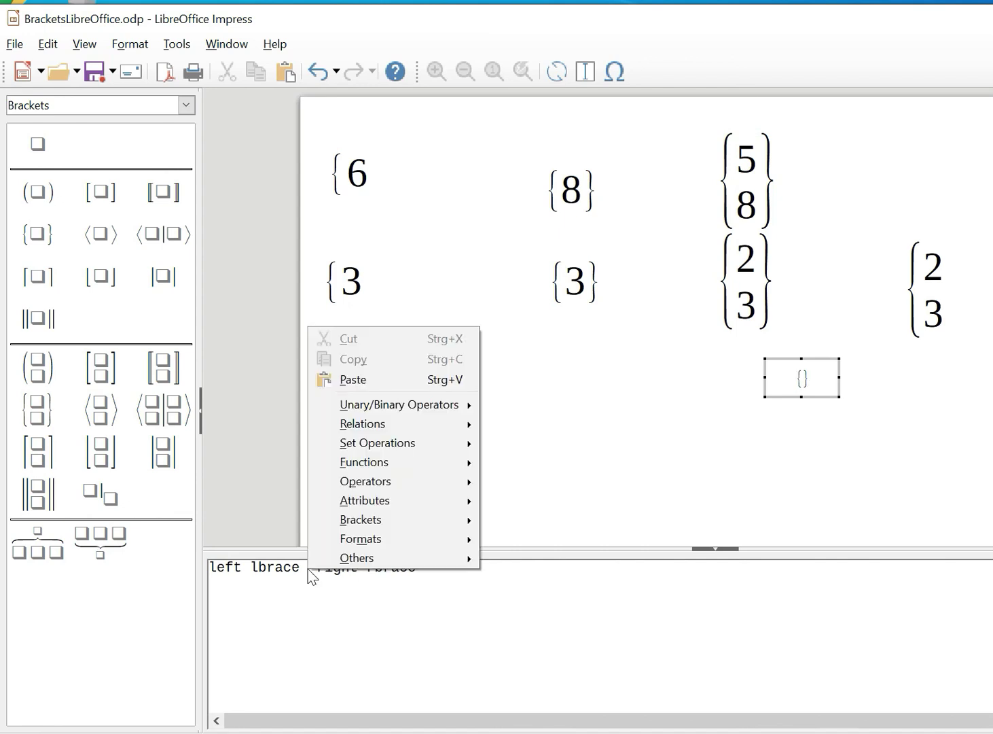
pyautogui.click(393, 379)
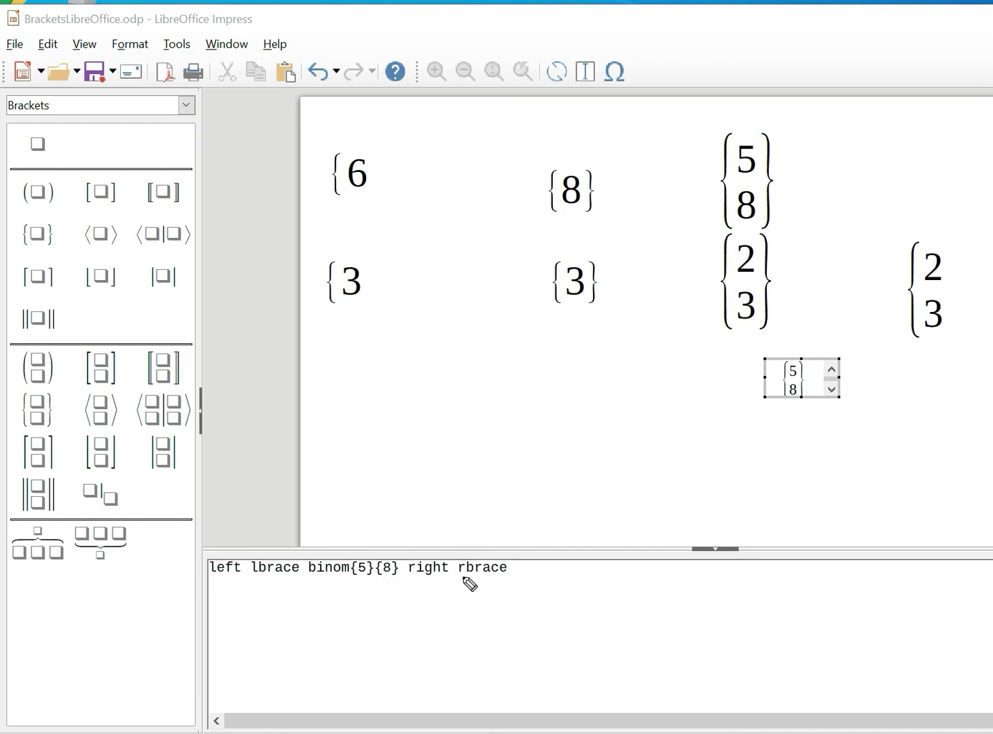
pyautogui.moveTo(460, 576); pyautogui.dragTo(510, 583)
# Change the right brace to 'none', then select the formula and open the Font Sizes dialog
pyautogui.press('BackSpace')
pyautogui.press('BackSpace')
pyautogui.press('BackSpace')
pyautogui.press('BackSpace')
pyautogui.press('BackSpace')
pyautogui.press('BackSpace')
pyautogui.press('BackSpace')
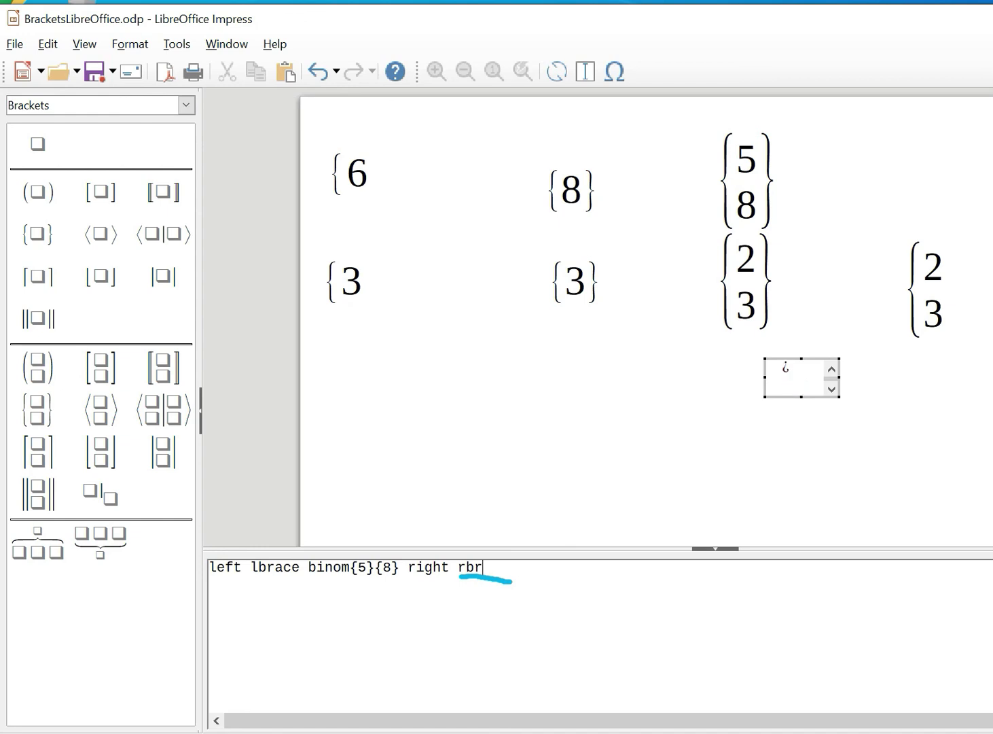
pyautogui.write('none')
pyautogui.moveTo(500, 567); pyautogui.dragTo(207, 567)
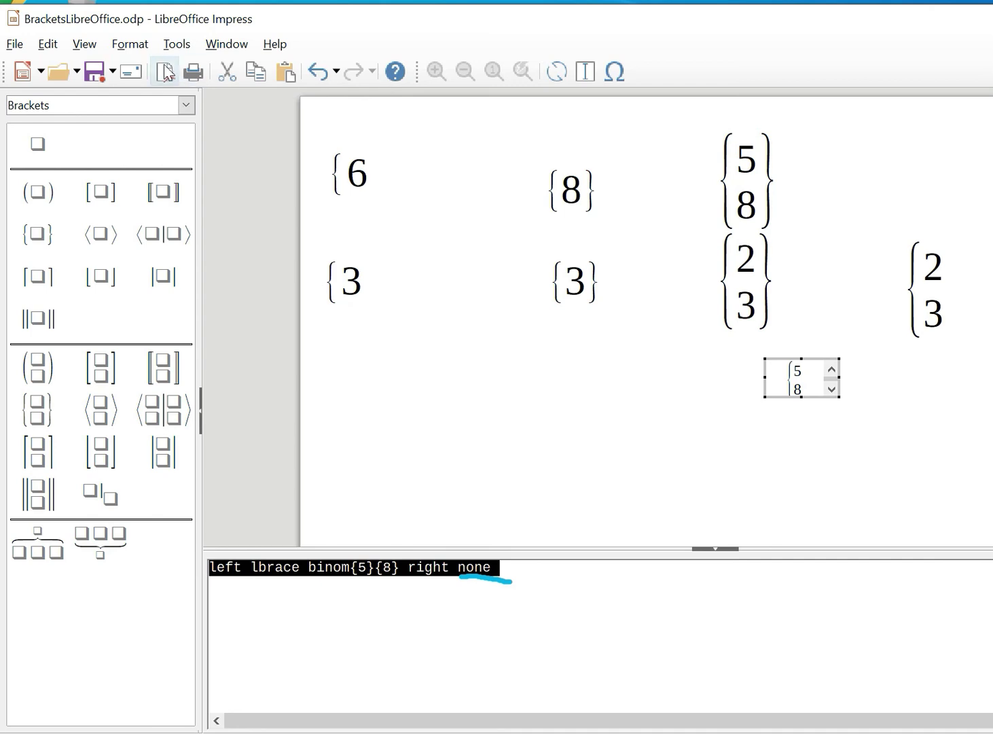
pyautogui.click(145, 45)
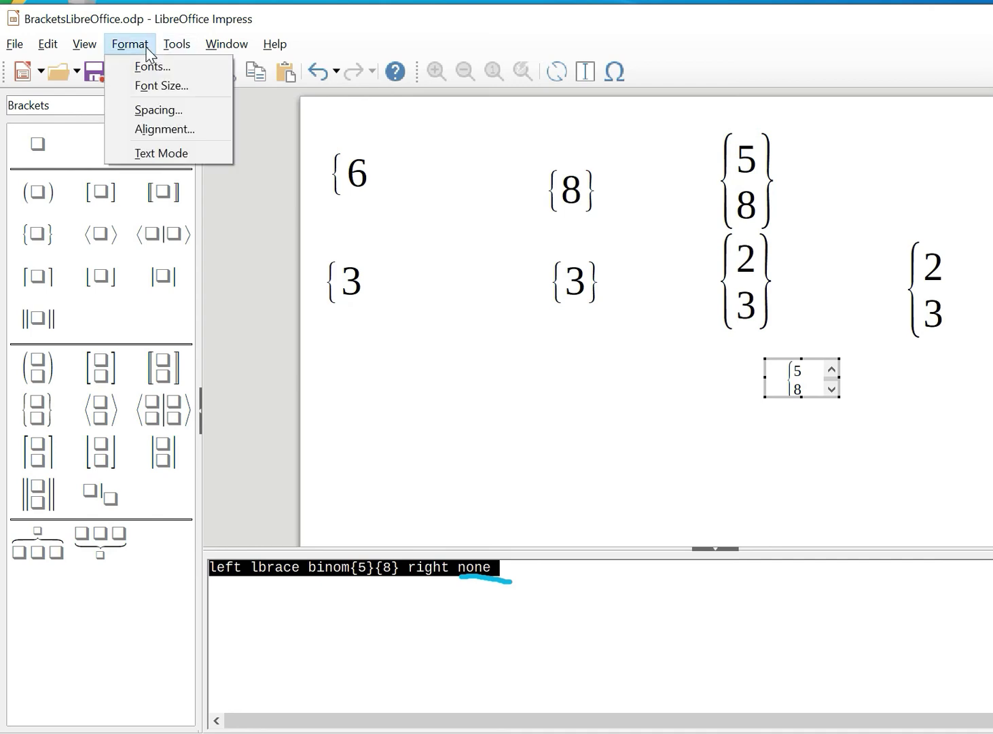
pyautogui.click(163, 86)
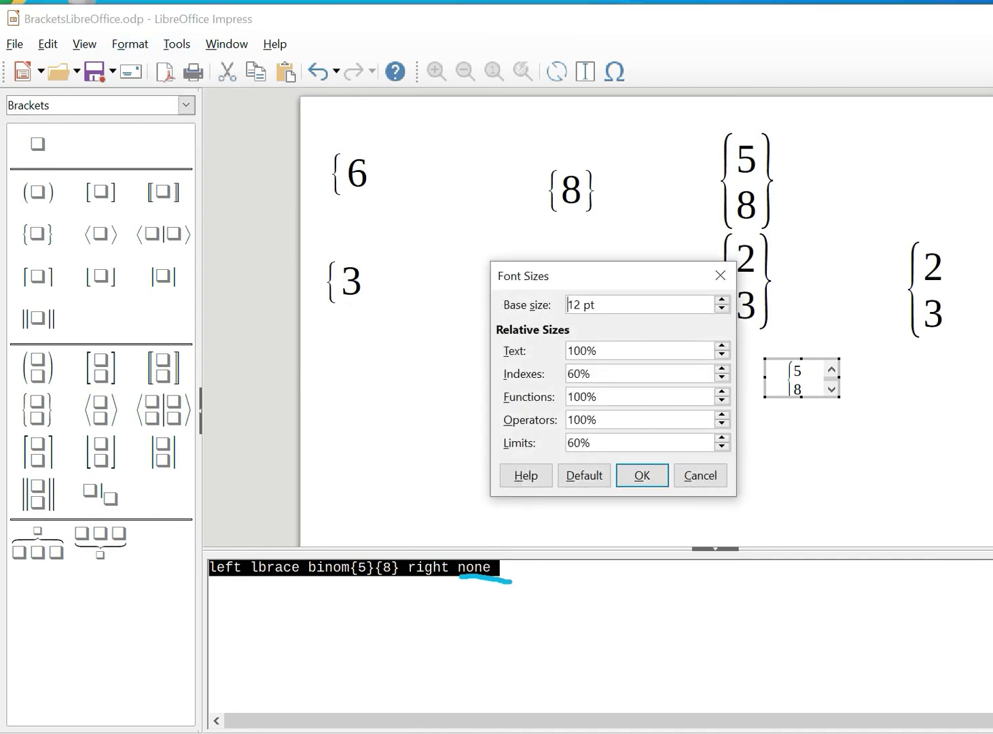